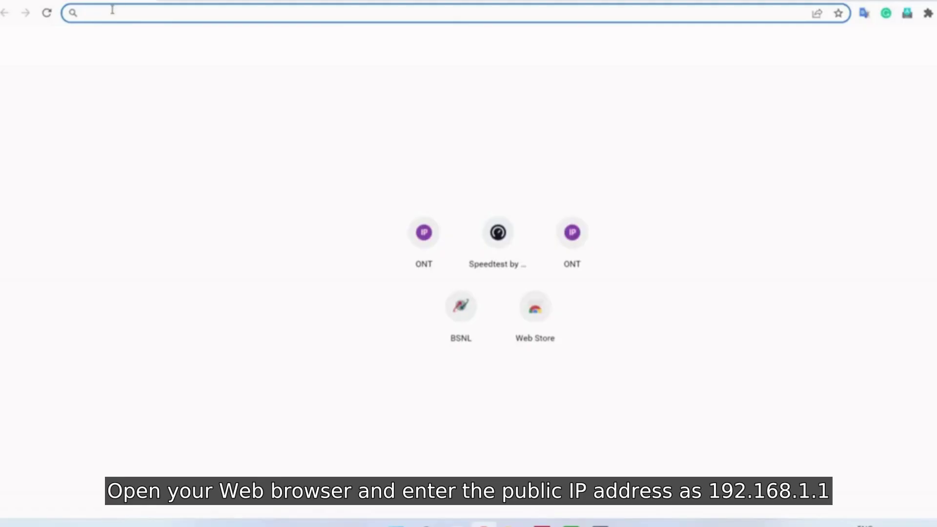
# - Enter the router address 192.168.1.1 in Chrome's address bar
pyautogui.write('1')
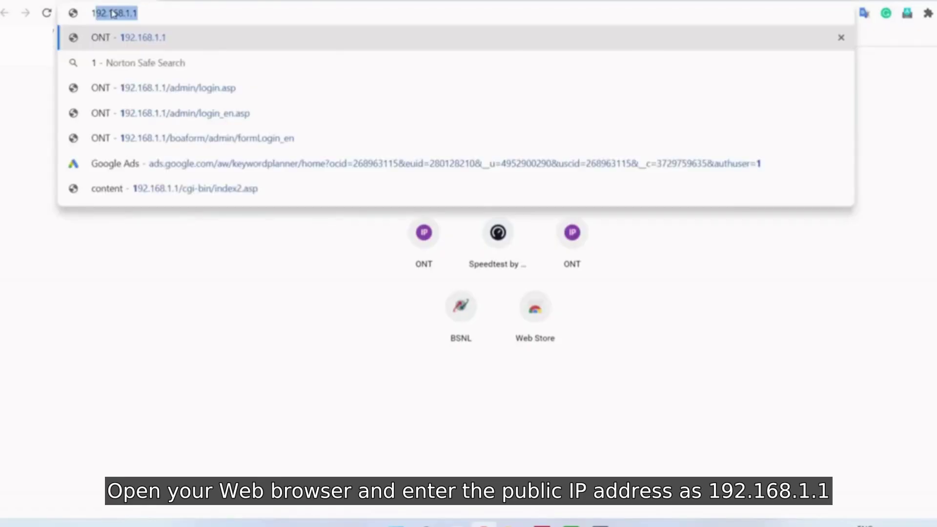
pyautogui.write('92')
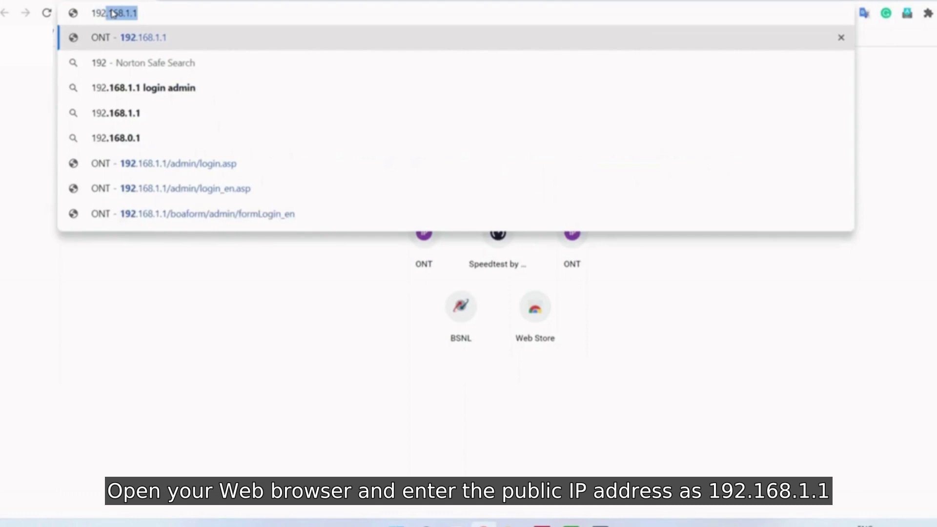
pyautogui.write('.168.1.1/admin/login_en.asp')
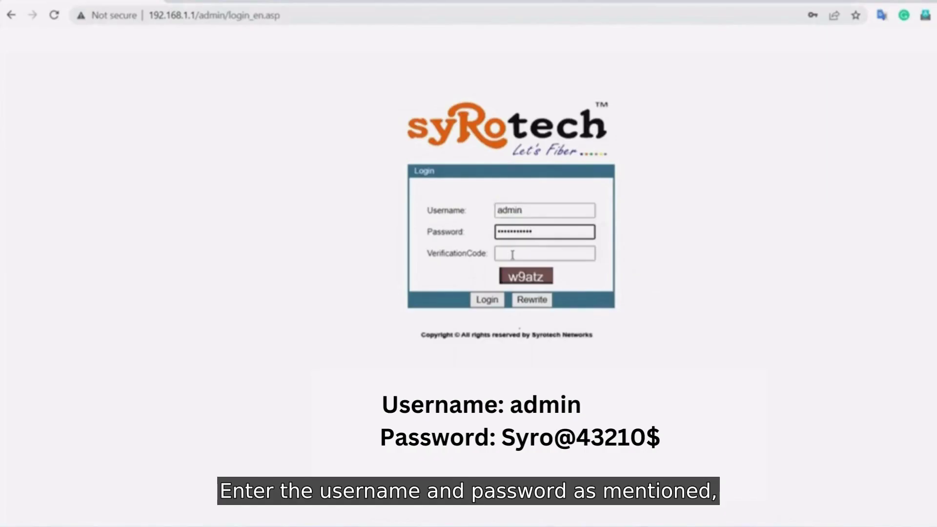
# - Log in with the verification code, then replace the default admin password with a new one
pyautogui.click(511, 254)
pyautogui.write('w9')
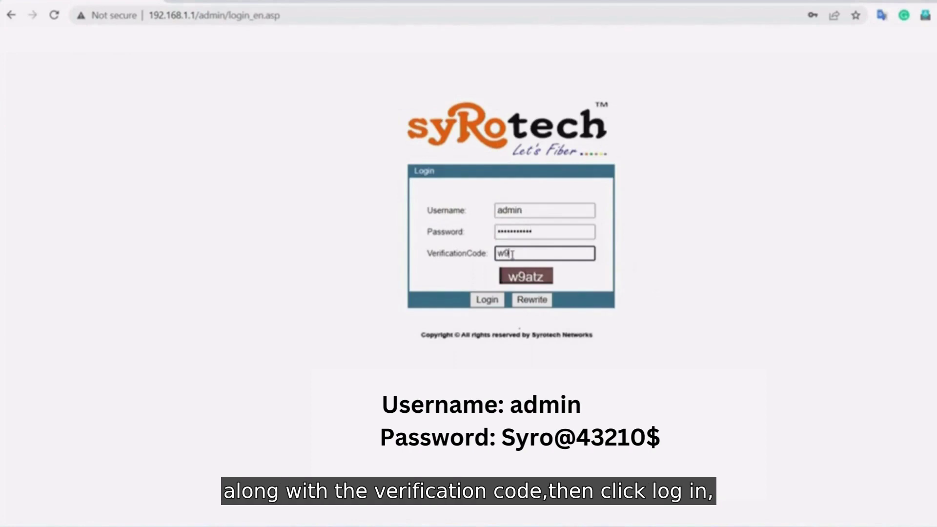
pyautogui.write('atz')
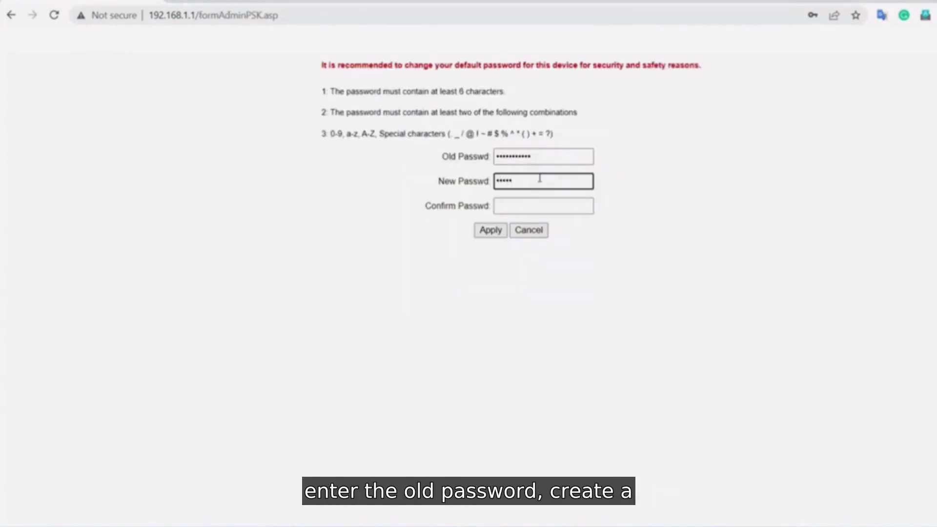
pyautogui.write('••')
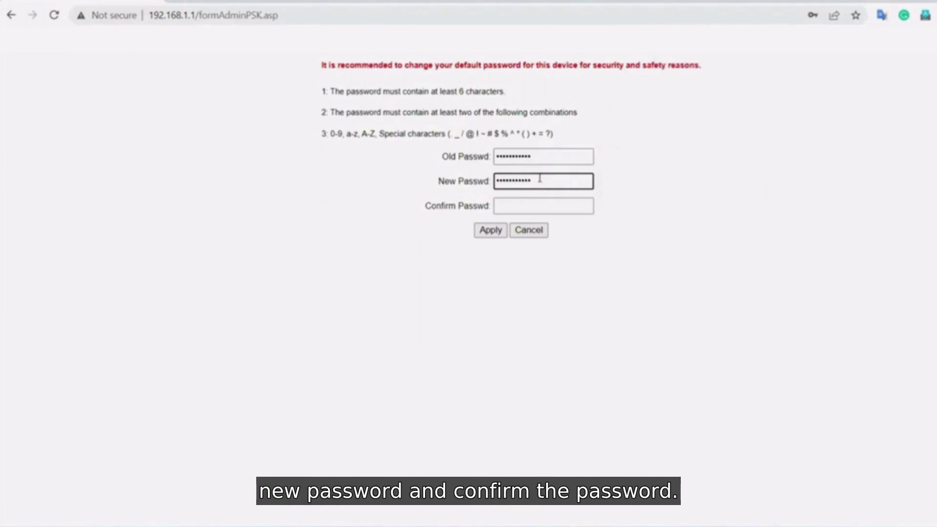
pyautogui.click(523, 205)
pyautogui.write('••••••••')
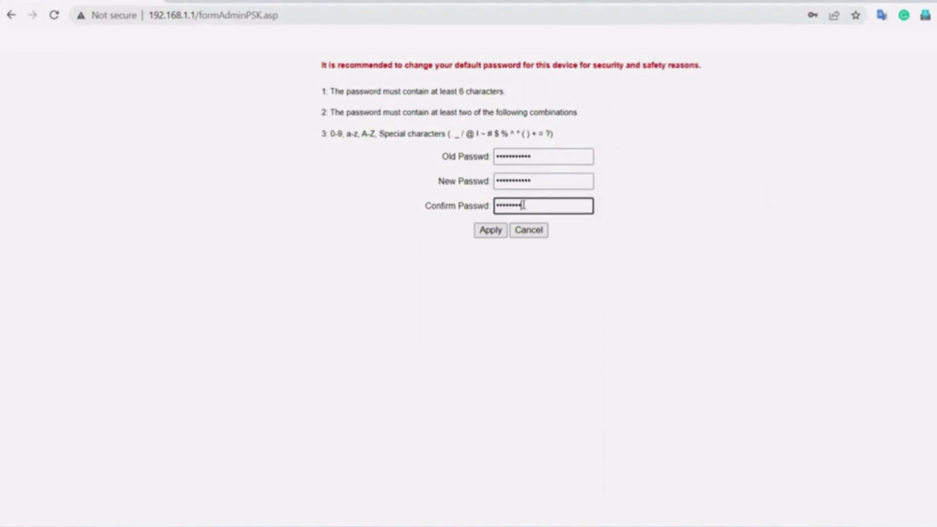
pyautogui.write('••••')
pyautogui.click(488, 230)
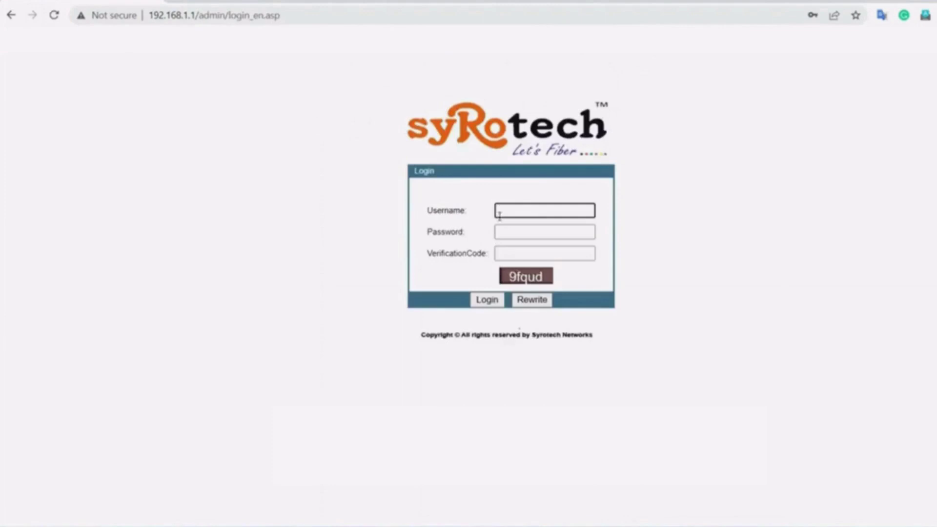
# - Sign back in as admin using the new password and a fresh verification code
pyautogui.write('admin')
pyautogui.press('Tab')
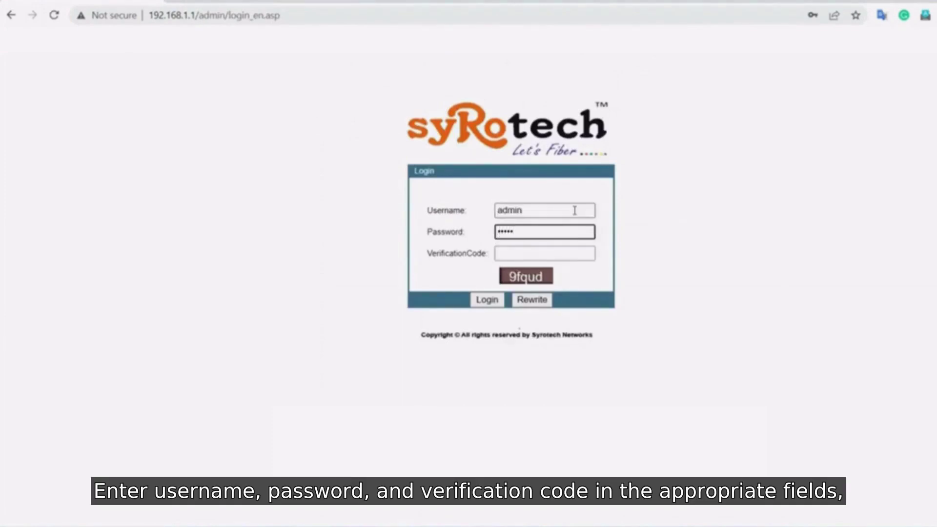
pyautogui.write('•••••••••••')
pyautogui.click(561, 253)
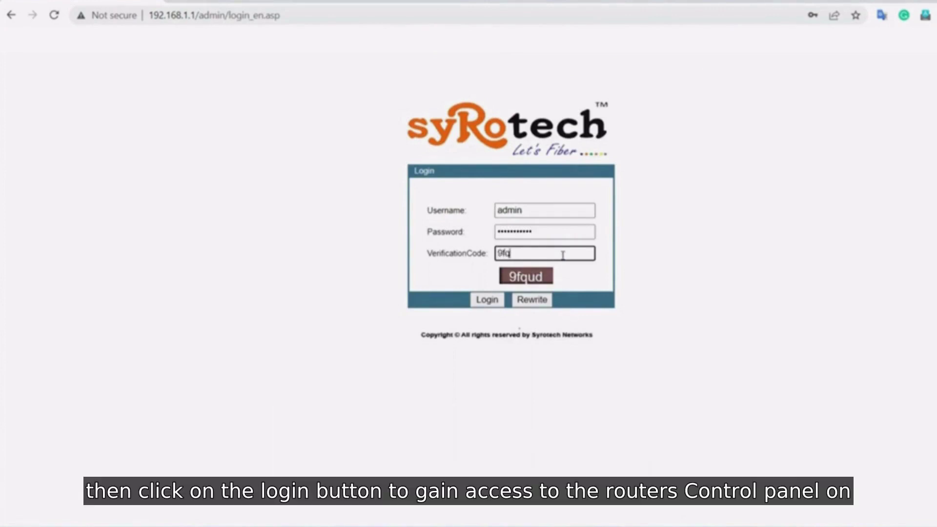
pyautogui.write('9fqud')
pyautogui.click(481, 301)
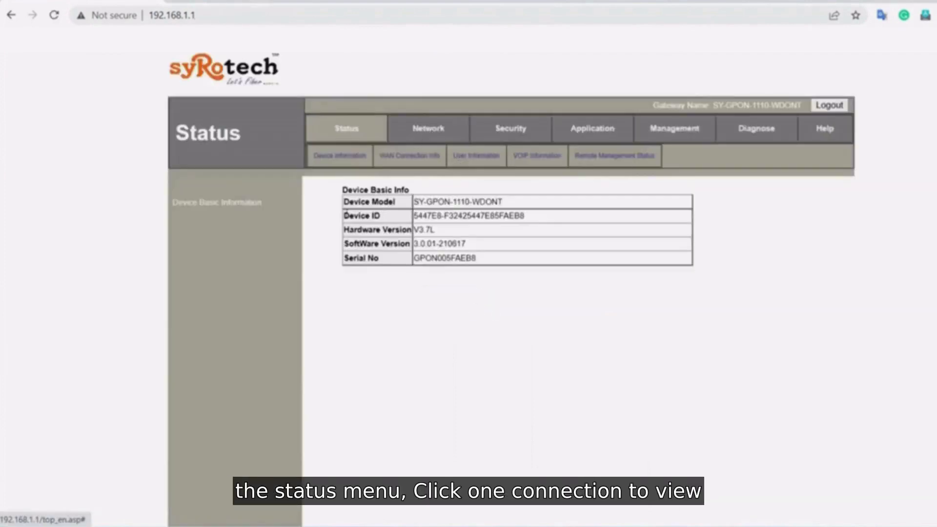
# - Check the WAN connection status on the WAN Connection Info page
pyautogui.click(397, 157)
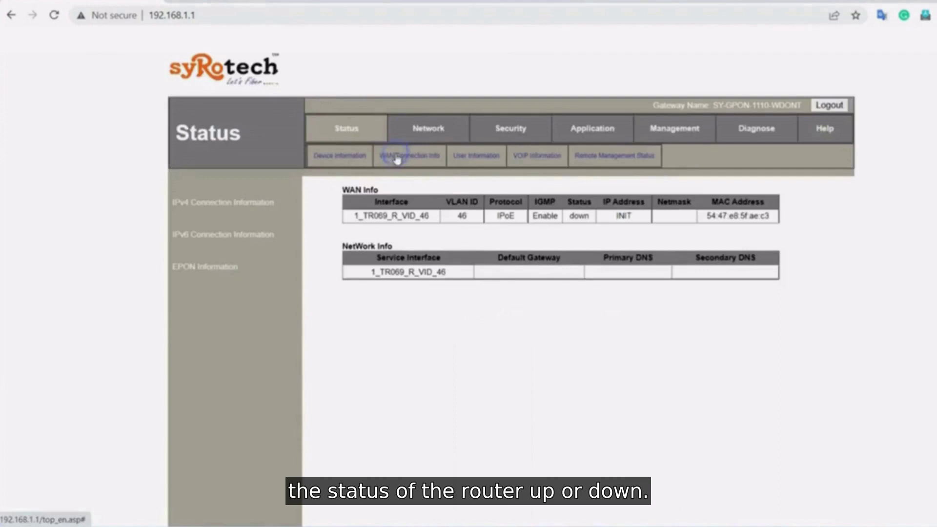
pyautogui.doubleClick(572, 215)
pyautogui.click(515, 242)
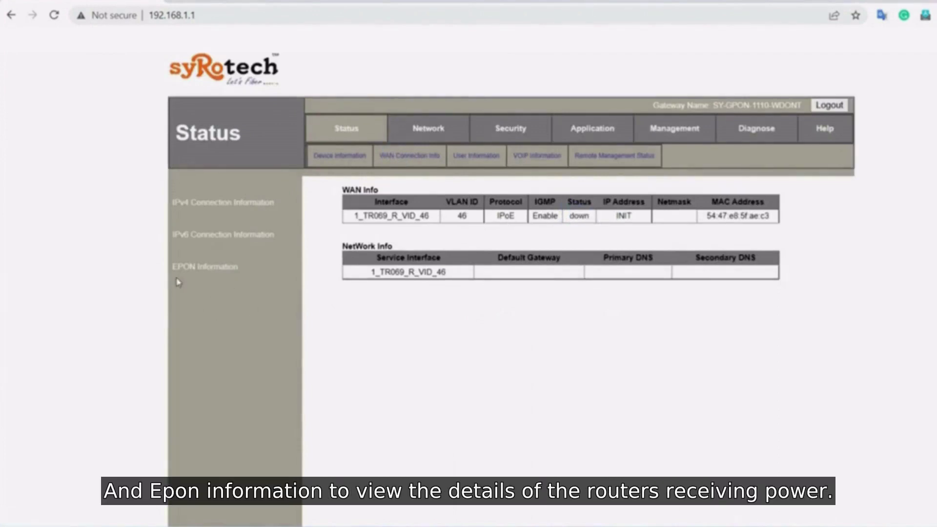
# - Open EPON Information and read the optical Rx Power of about -26.99 dBm
pyautogui.click(190, 268)
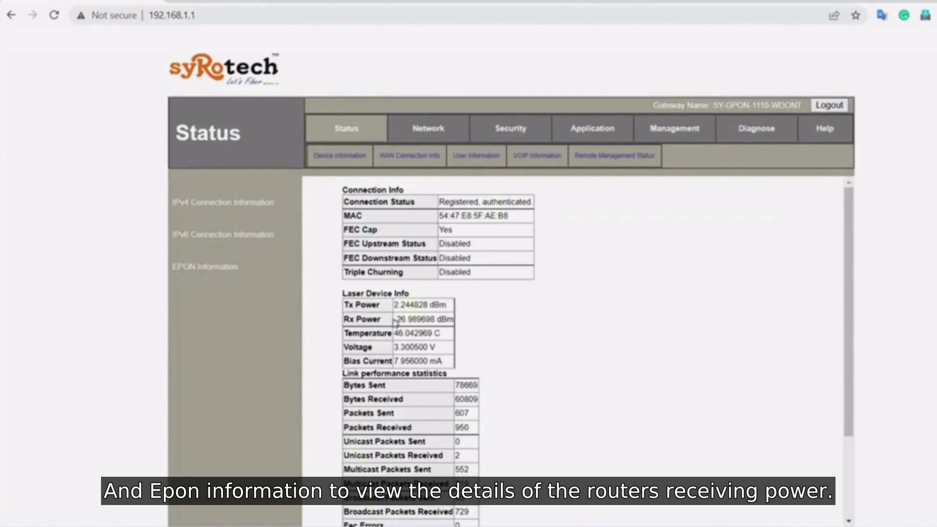
pyautogui.moveTo(398, 319); pyautogui.dragTo(454, 320)
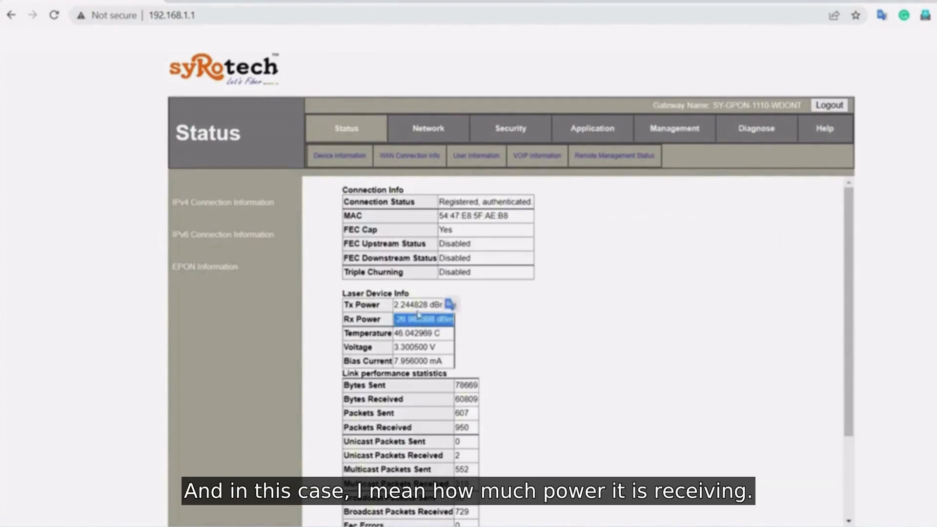
pyautogui.click(552, 300)
# - Load connection 1_TR069_R_VID_46 in the Network WAN form and scroll down to its Del button
pyautogui.click(428, 130)
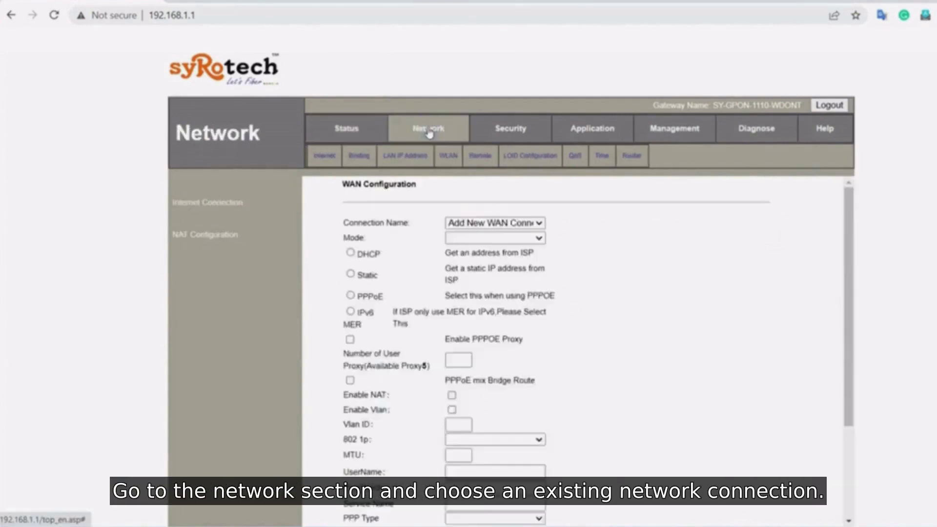
pyautogui.click(495, 223)
pyautogui.click(488, 240)
pyautogui.click(478, 225)
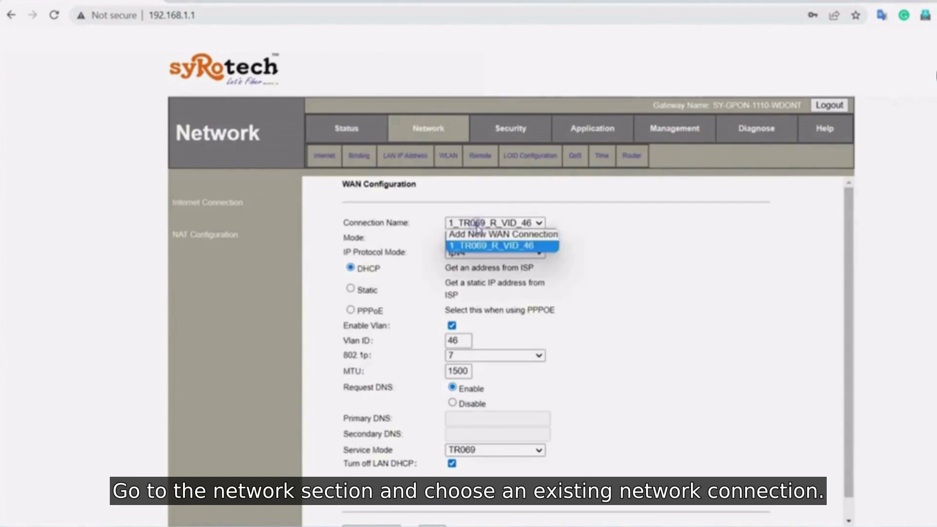
pyautogui.click(482, 246)
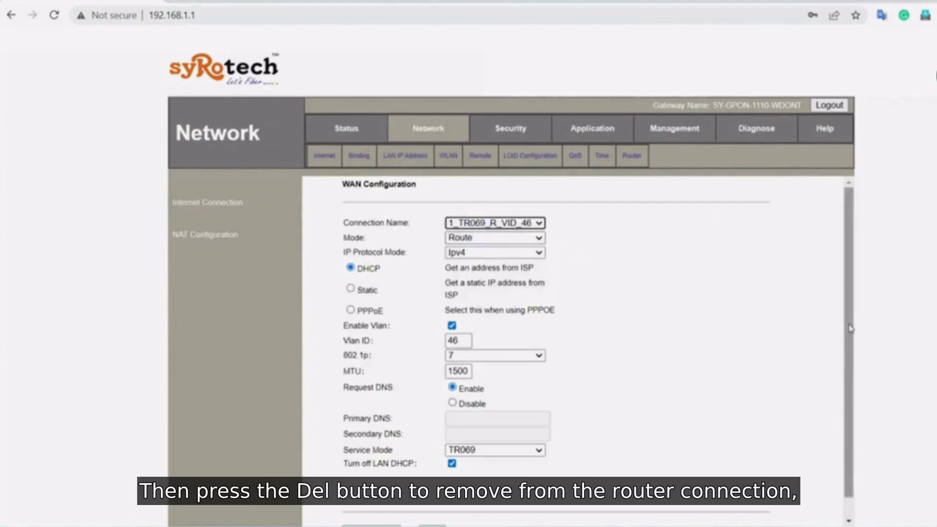
pyautogui.scroll(-1, 850, 327)
pyautogui.click(436, 515)
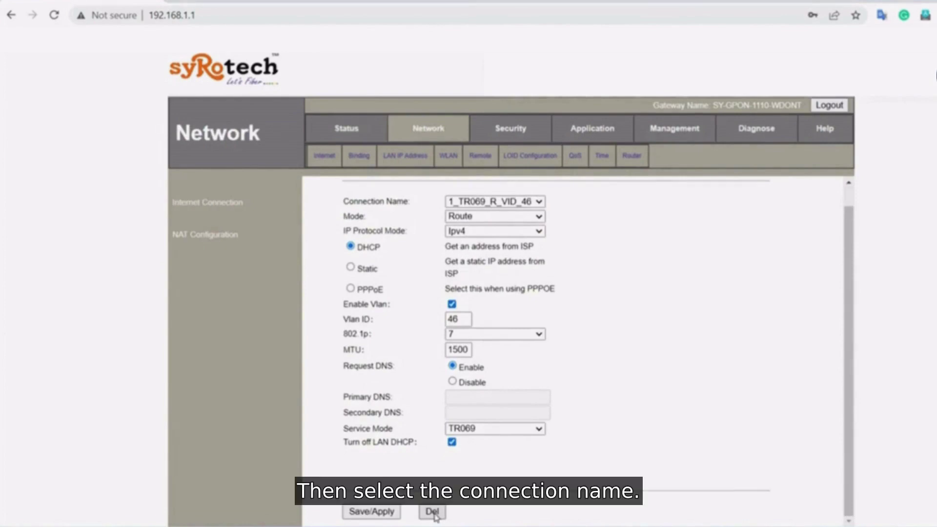
# - Delete the TR069 connection and start a new WAN connection in Route mode with Ipv4
pyautogui.click(473, 223)
pyautogui.click(473, 223)
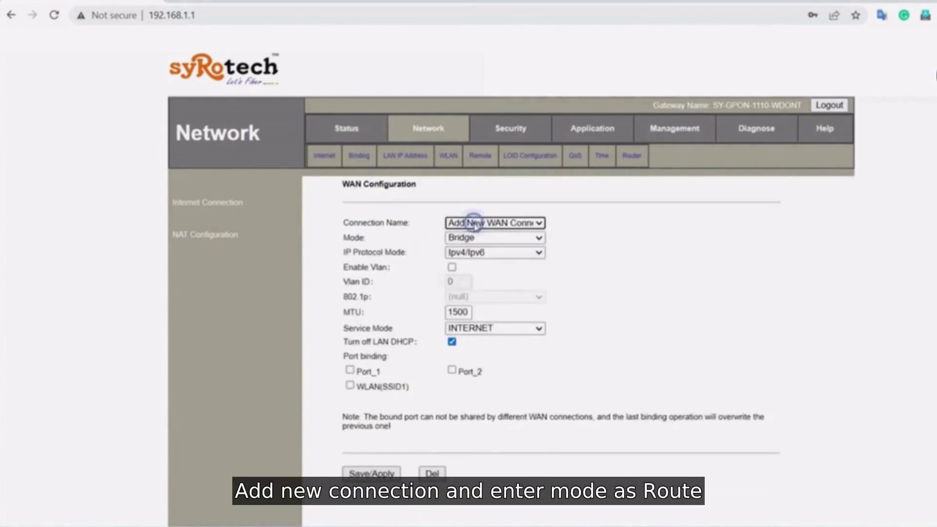
pyautogui.click(477, 238)
pyautogui.click(476, 260)
pyautogui.click(479, 252)
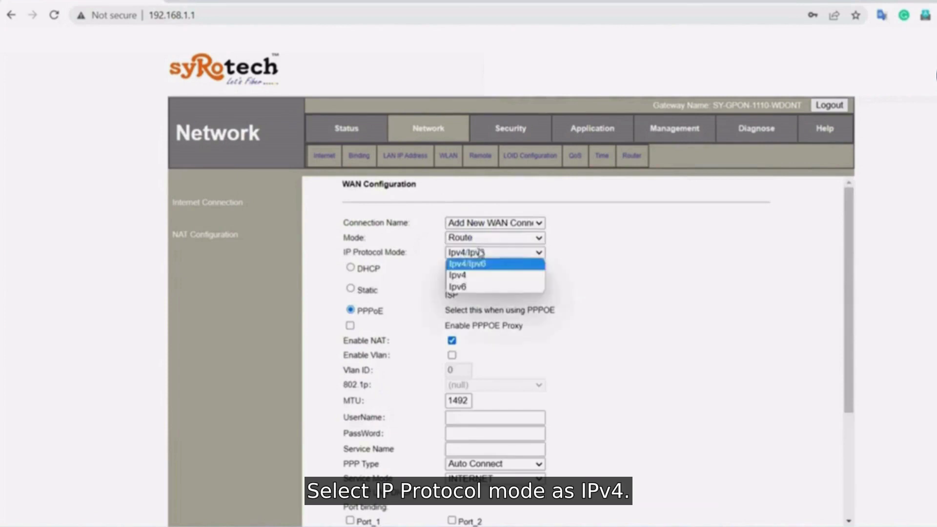
pyautogui.click(459, 275)
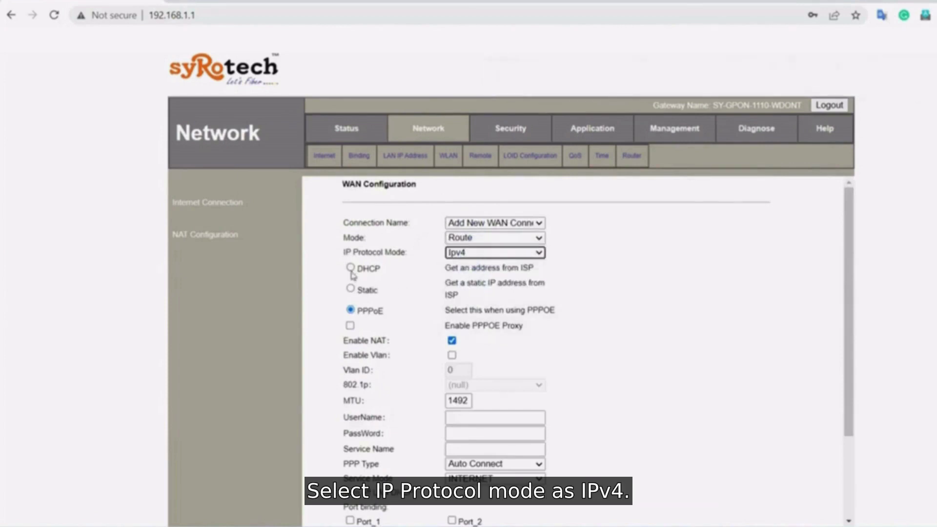
# - Enable VLAN with ID 164, 802.1p priority 7 and MTU 1460
pyautogui.click(452, 355)
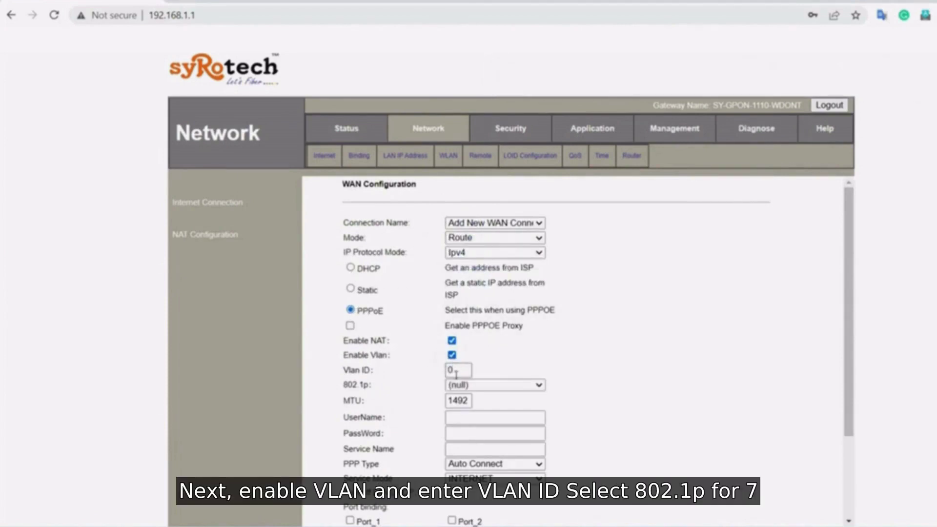
pyautogui.click(456, 374)
pyautogui.write('1')
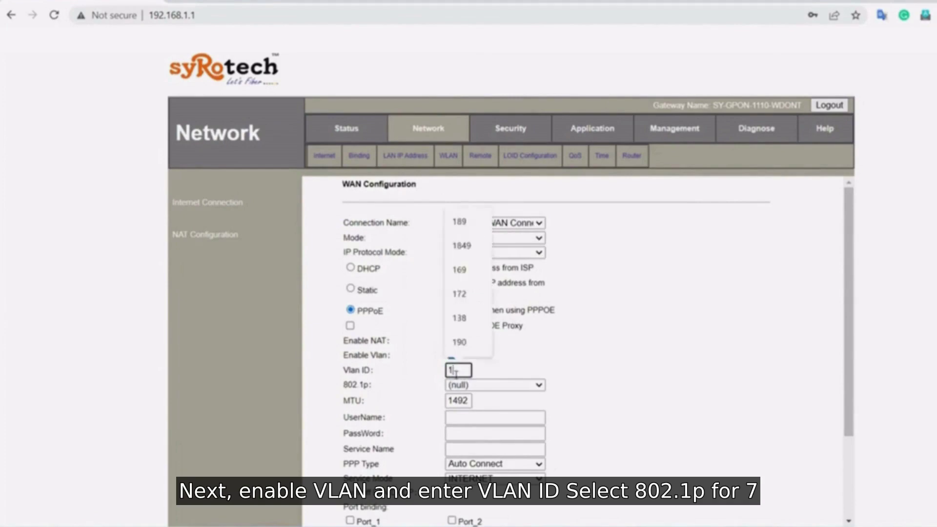
pyautogui.write('6')
pyautogui.click(469, 394)
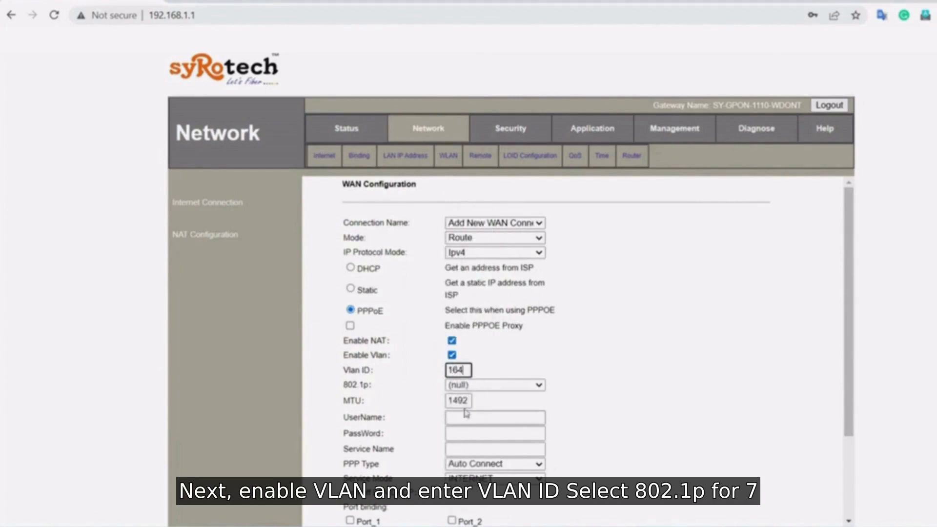
pyautogui.click(477, 385)
pyautogui.click(463, 489)
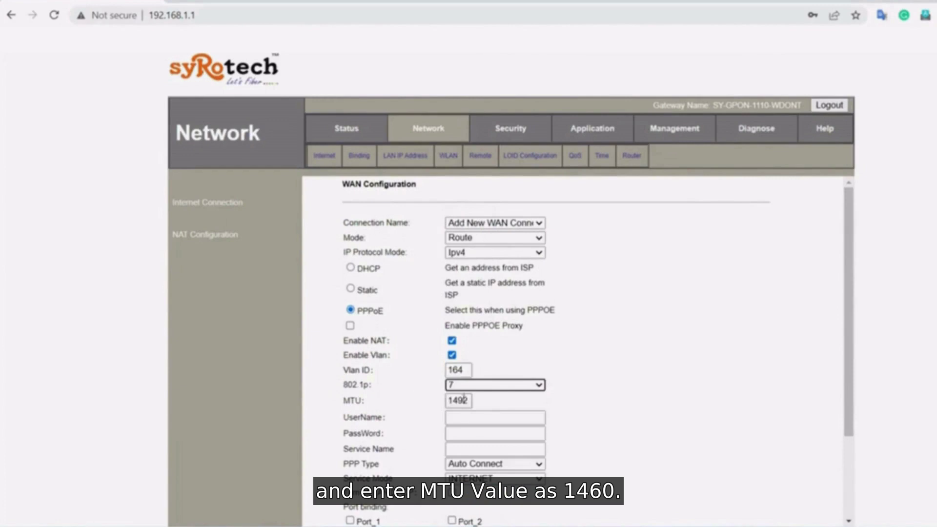
pyautogui.click(472, 399)
pyautogui.press('BackSpace')
pyautogui.press('BackSpace')
pyautogui.write('60')
# - Enter and correct the PPPoE account username
pyautogui.click(457, 417)
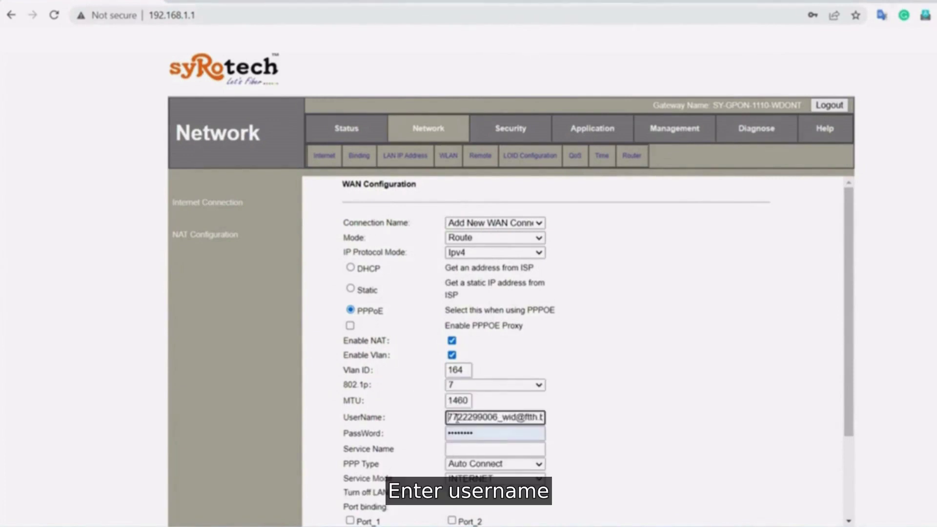
pyautogui.write('ba')
pyautogui.click(510, 419)
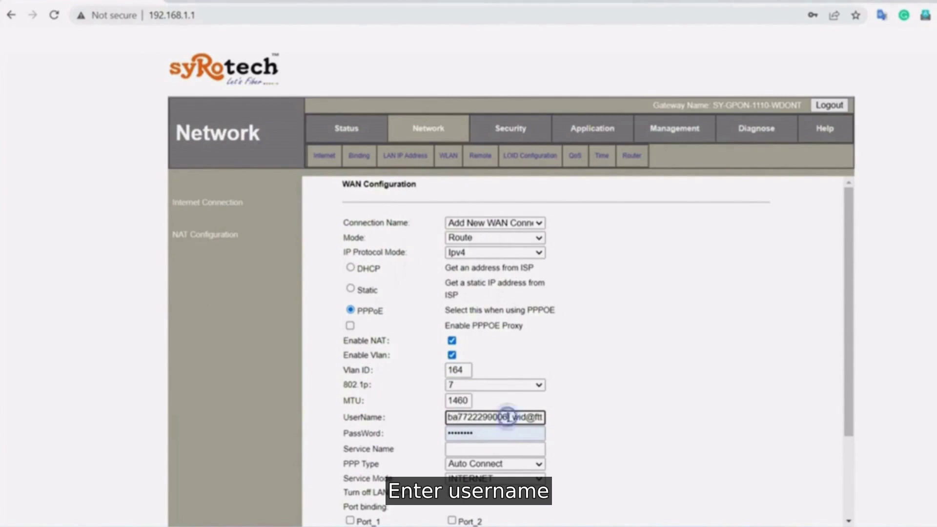
pyautogui.press('BackSpace')
pyautogui.press('BackSpace')
pyautogui.press('BackSpace')
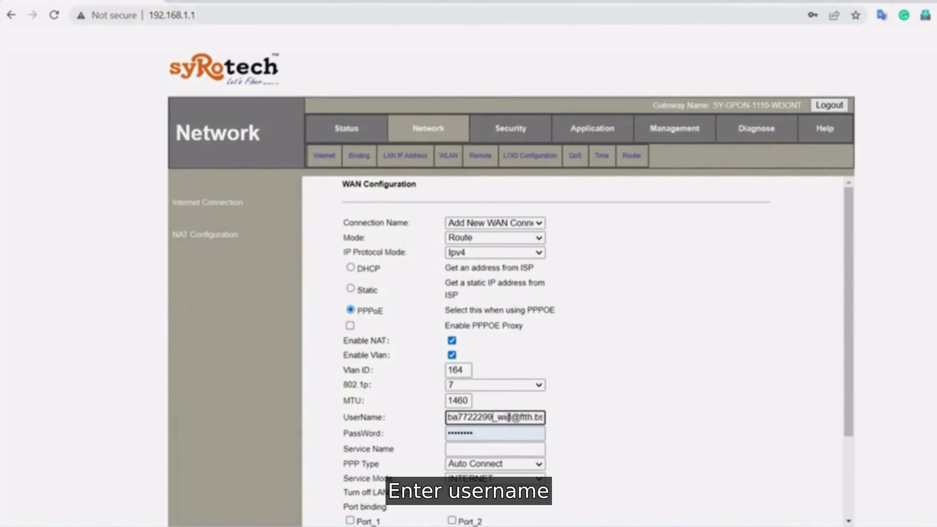
pyautogui.write('075')
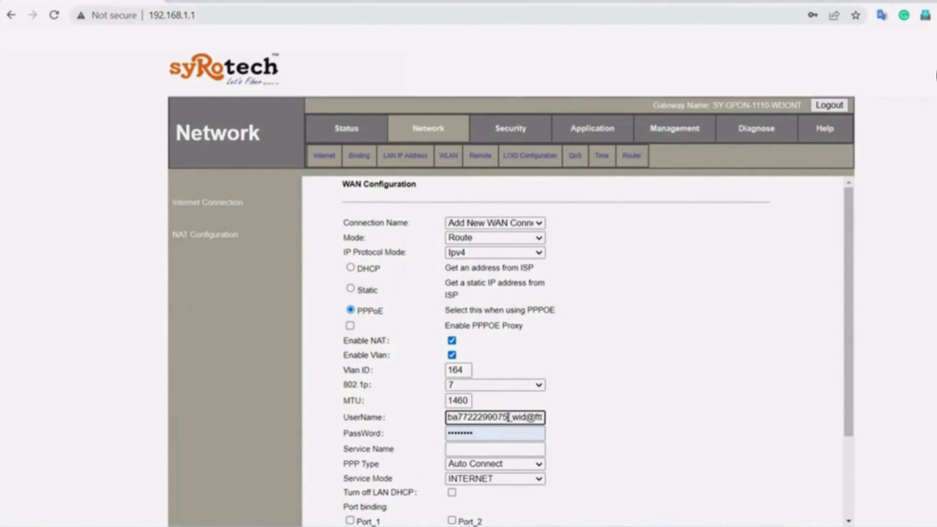
pyautogui.moveTo(848, 341); pyautogui.dragTo(852, 423)
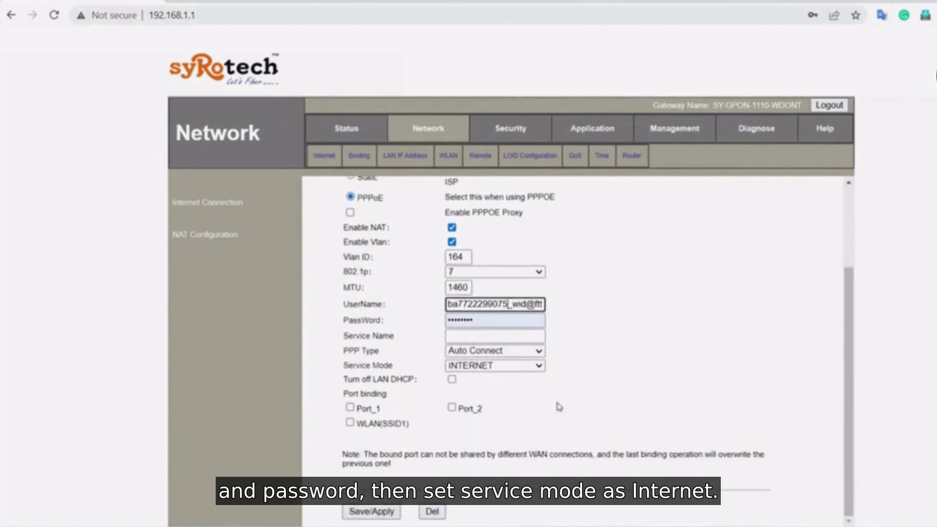
# - Keep service mode INTERNET, bind Port_1, WLAN(SSID1) and Port_2, and save
pyautogui.click(474, 368)
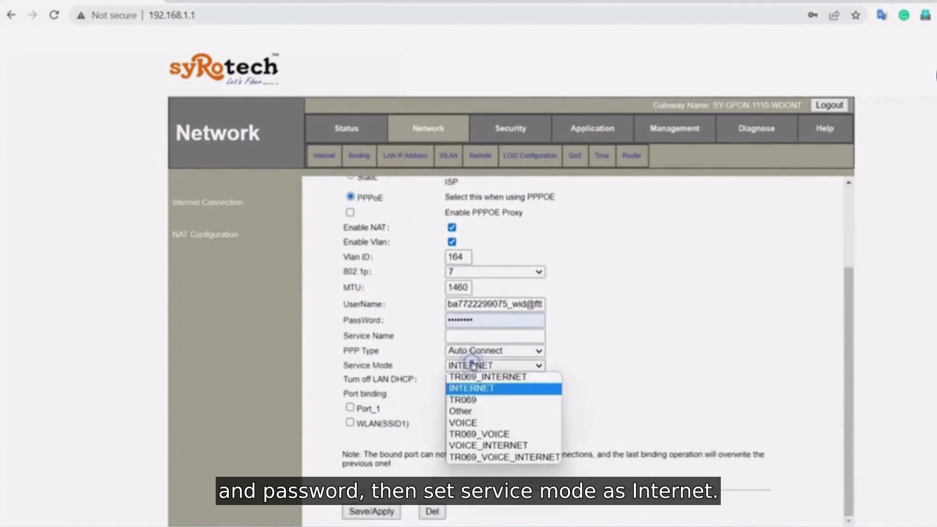
pyautogui.click(483, 386)
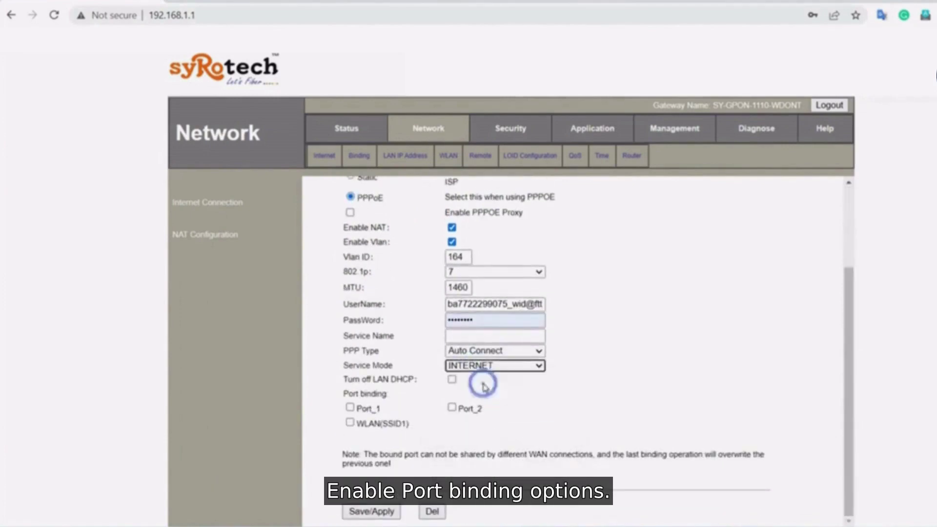
pyautogui.click(350, 407)
pyautogui.click(350, 422)
pyautogui.click(451, 407)
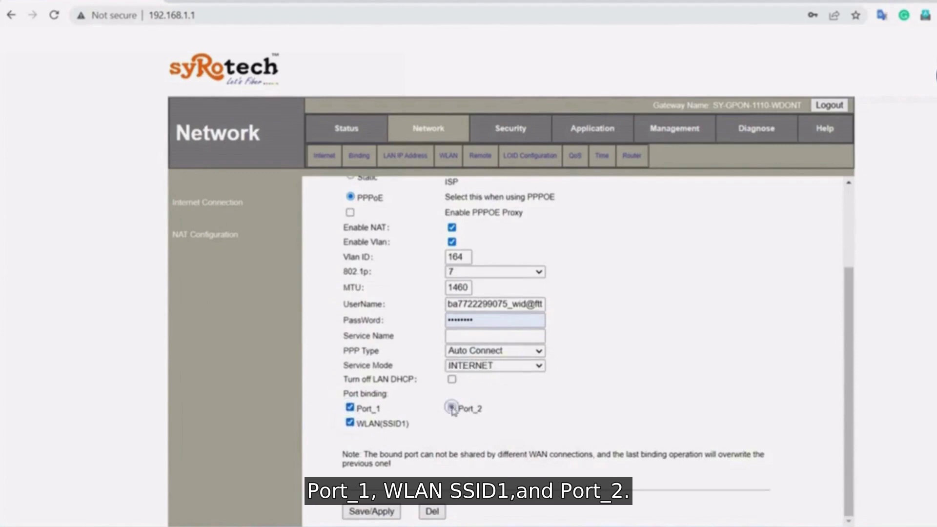
pyautogui.click(386, 512)
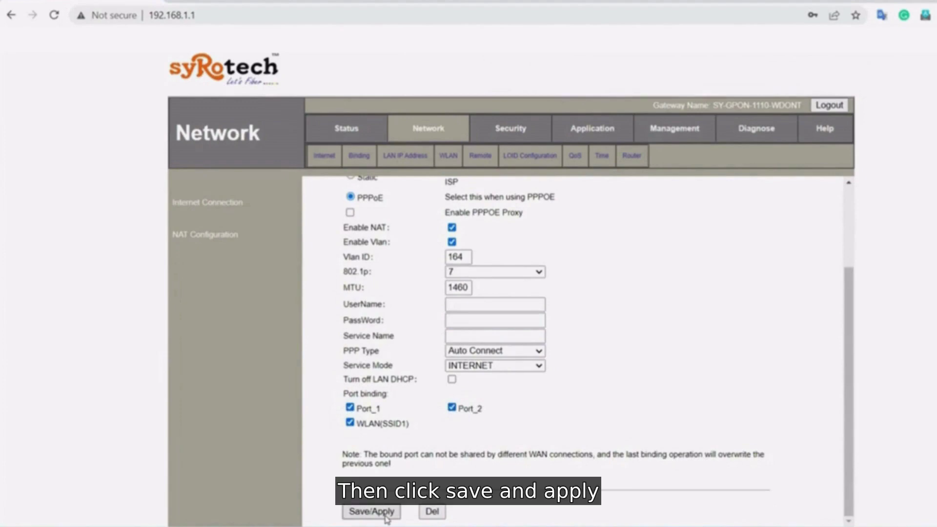
pyautogui.click(385, 513)
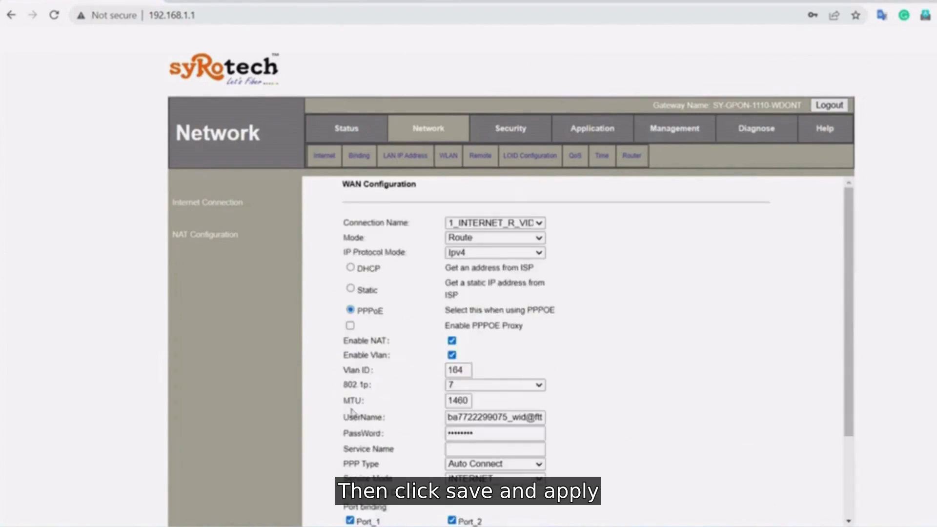
pyautogui.click(346, 135)
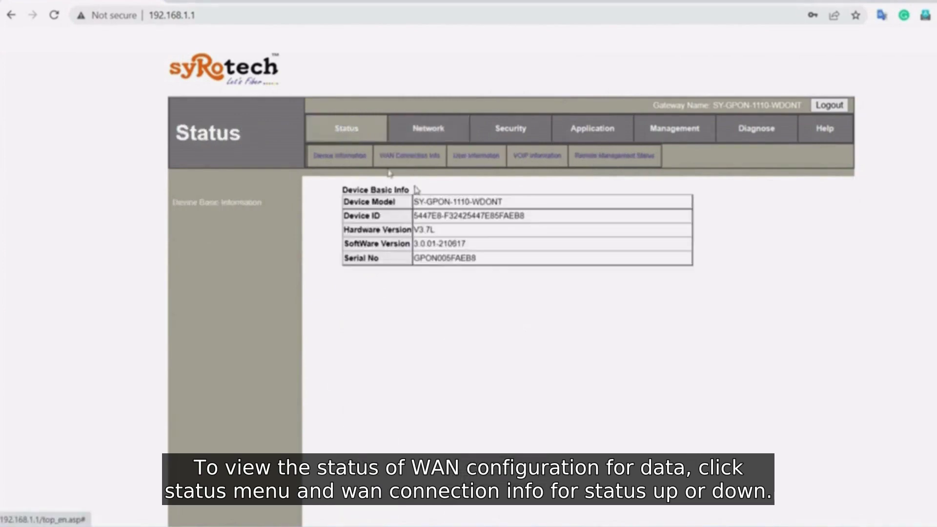
pyautogui.click(420, 157)
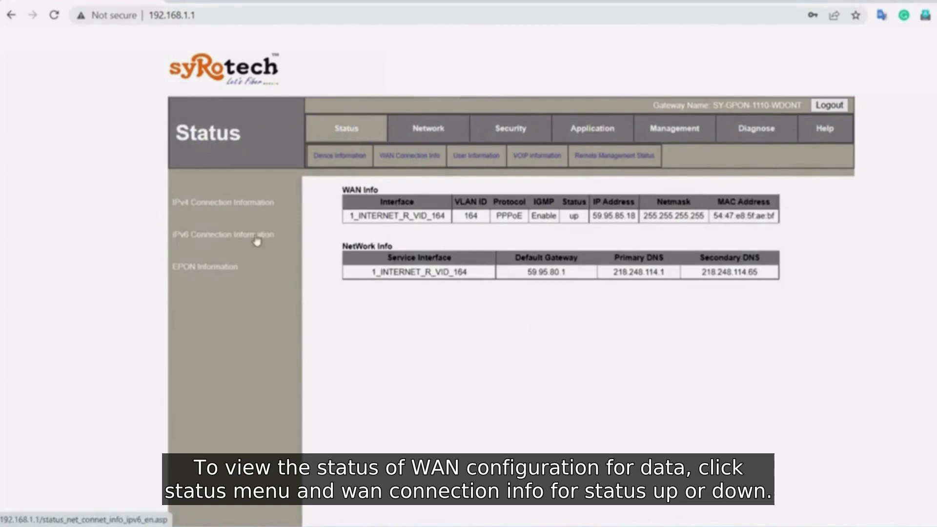
# - Start a new WAN connection in Route mode, Ipv4, obtaining its address by DHCP
pyautogui.click(428, 138)
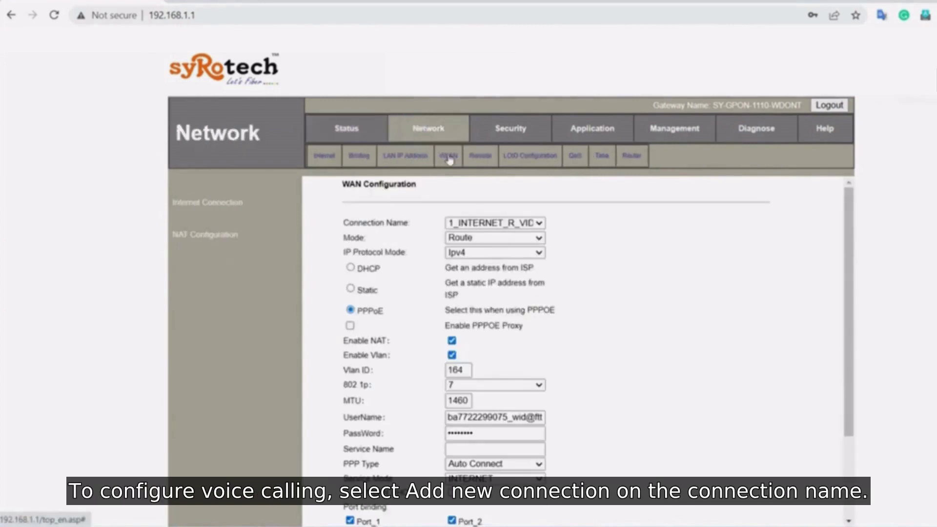
pyautogui.click(483, 222)
pyautogui.click(485, 235)
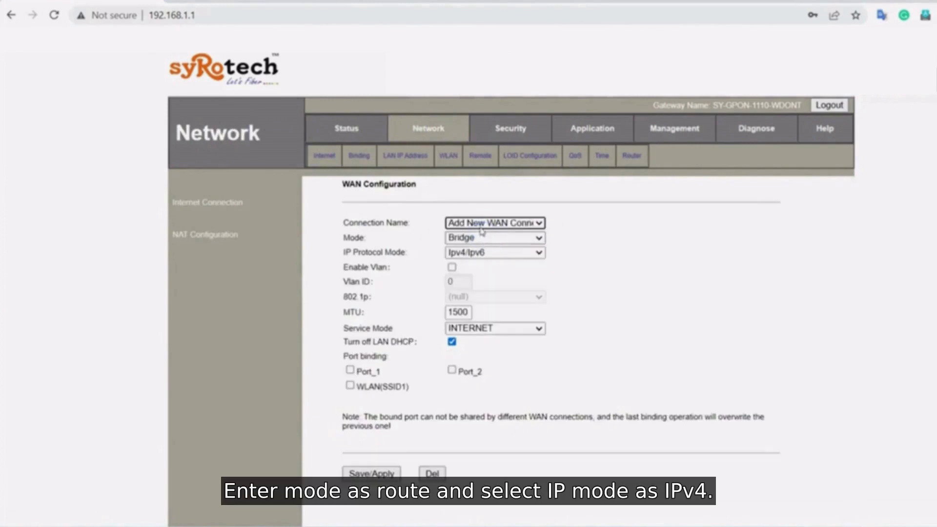
pyautogui.click(481, 237)
pyautogui.click(482, 262)
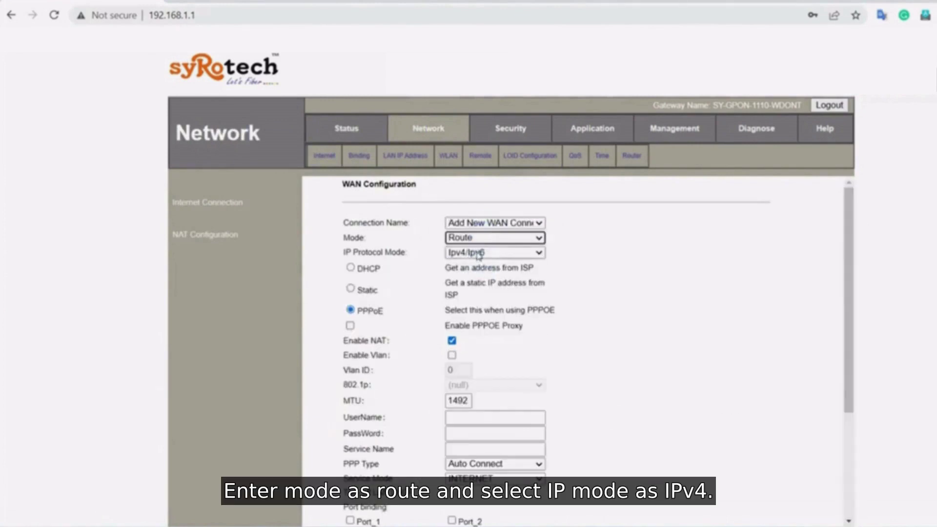
pyautogui.click(477, 252)
pyautogui.click(467, 277)
pyautogui.click(350, 268)
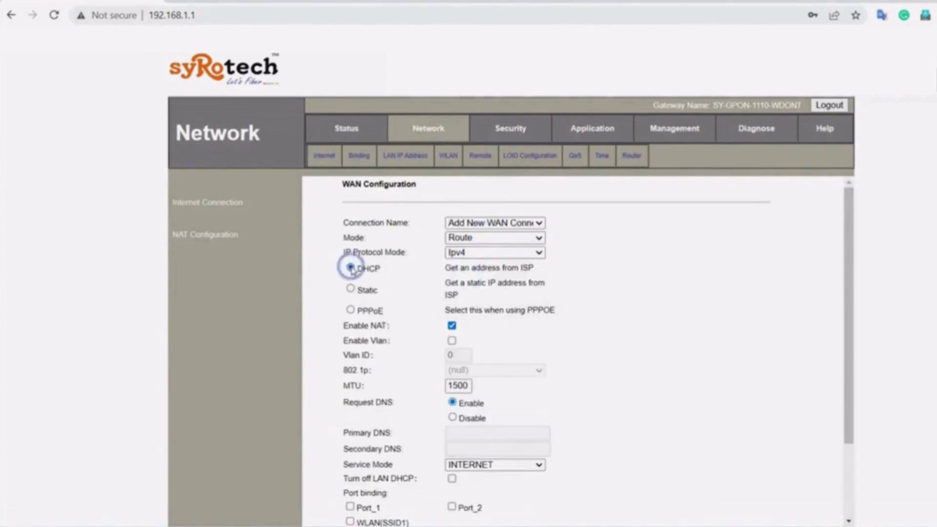
# - Enable VLAN with ID 1849, 802.1p priority 7 and MTU 1460
pyautogui.click(452, 341)
pyautogui.click(458, 354)
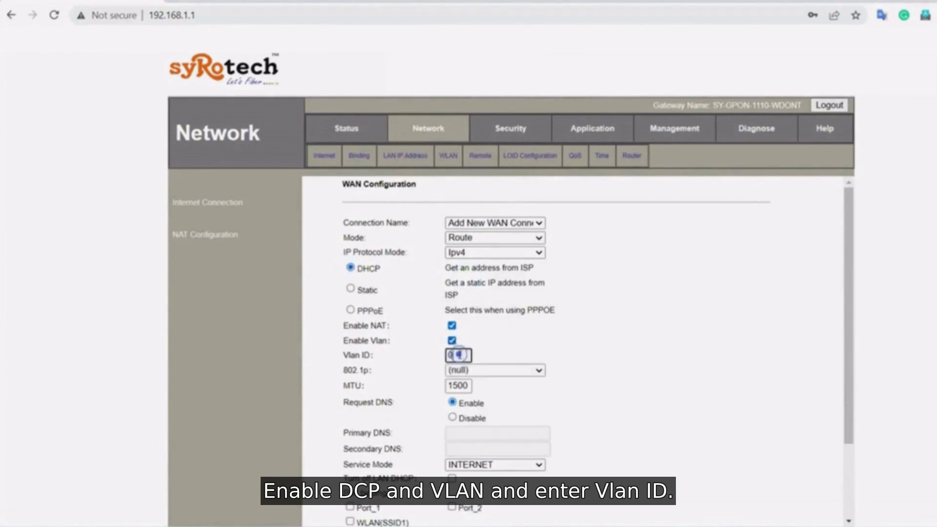
pyautogui.press('BackSpace')
pyautogui.write('1849')
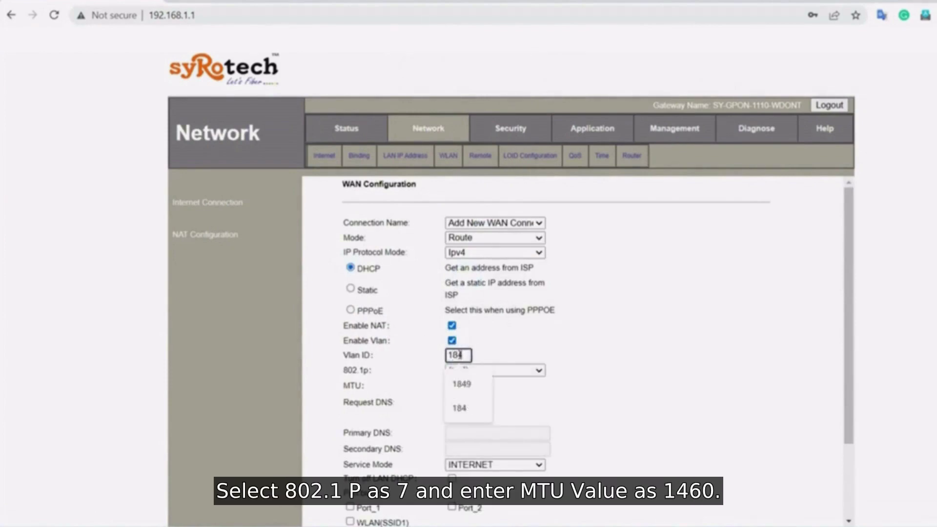
pyautogui.click(508, 355)
pyautogui.click(497, 370)
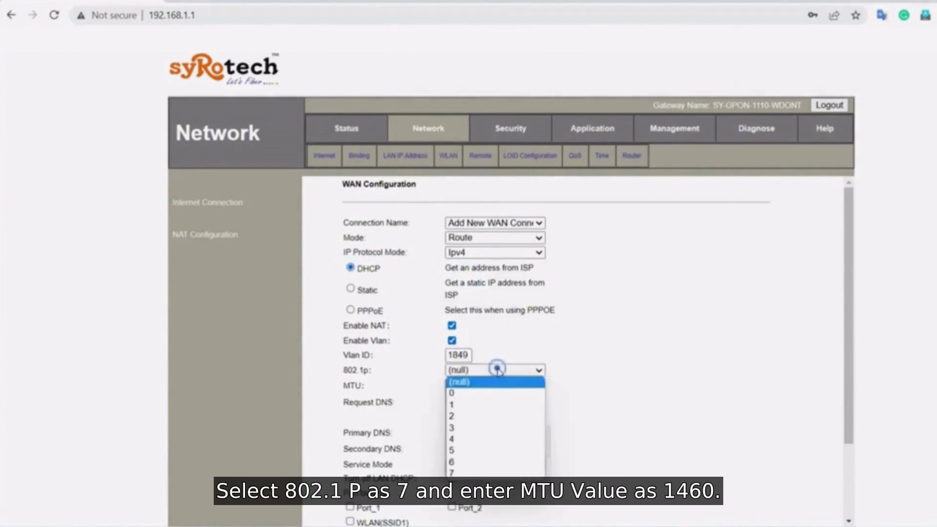
pyautogui.click(487, 474)
pyautogui.click(470, 389)
pyautogui.press('BackSpace')
pyautogui.press('BackSpace')
pyautogui.press('BackSpace')
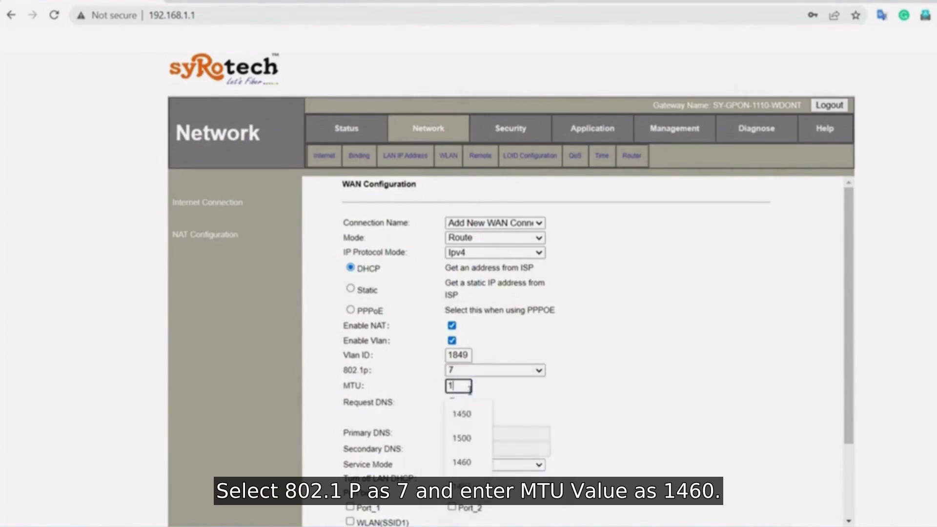
pyautogui.write('460')
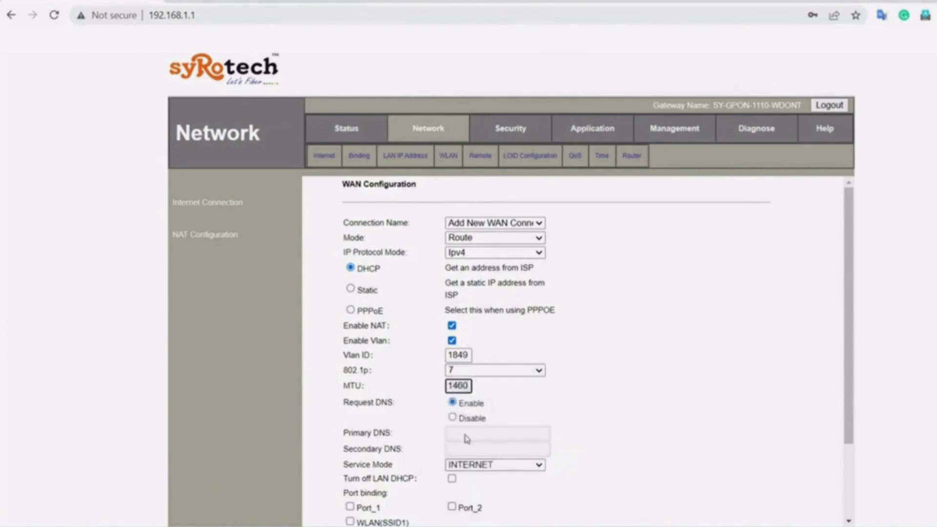
# - Set service mode to VOICE and save the voice connection
pyautogui.click(485, 467)
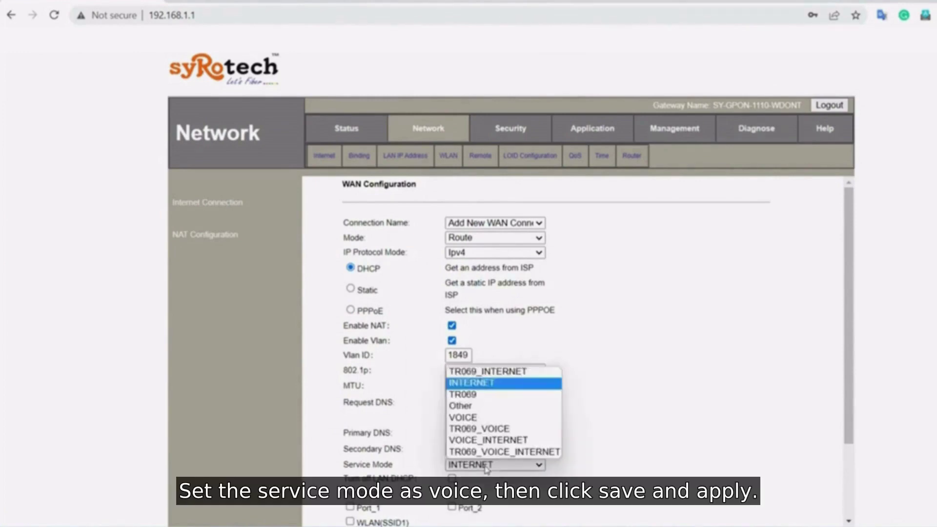
pyautogui.click(466, 418)
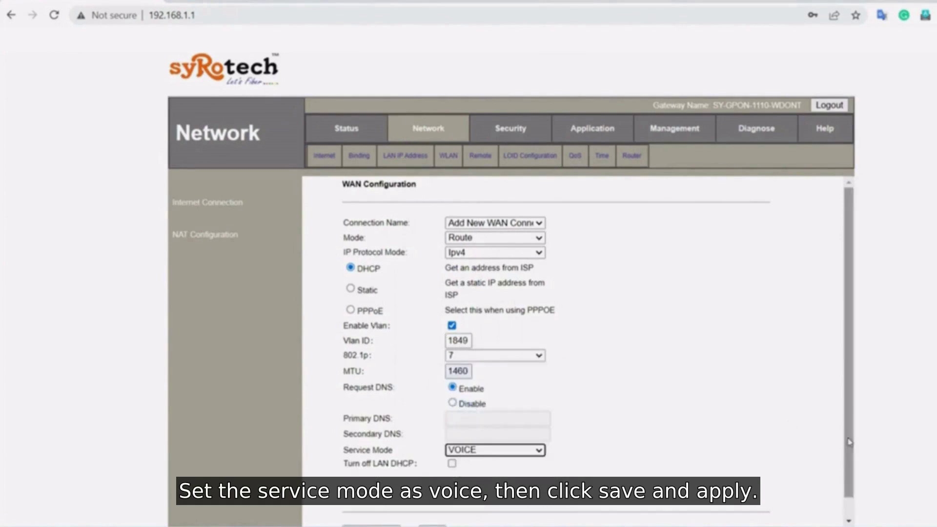
pyautogui.scroll(-1, 849, 441)
pyautogui.click(381, 518)
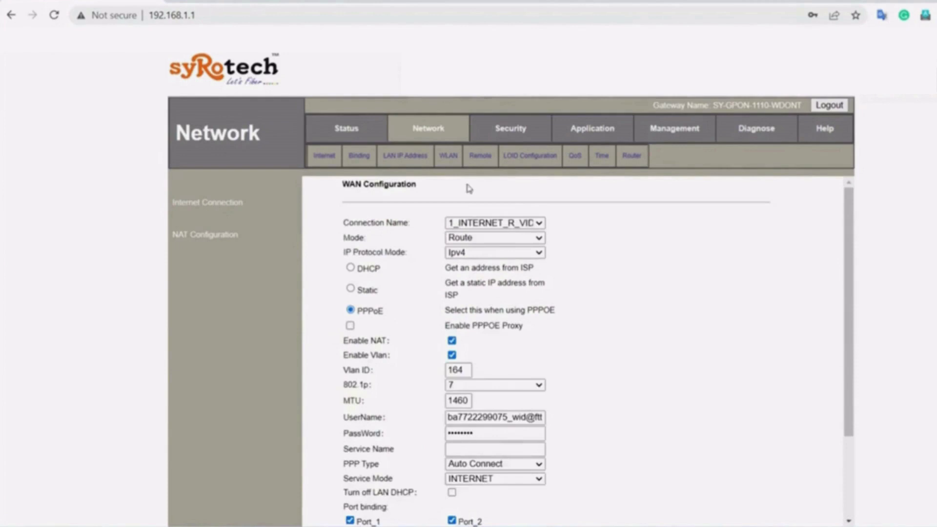
# - Reselect 1_INTERNET_R_VID_164, then set the VoIP SIP server type to IMS SIP
pyautogui.click(483, 223)
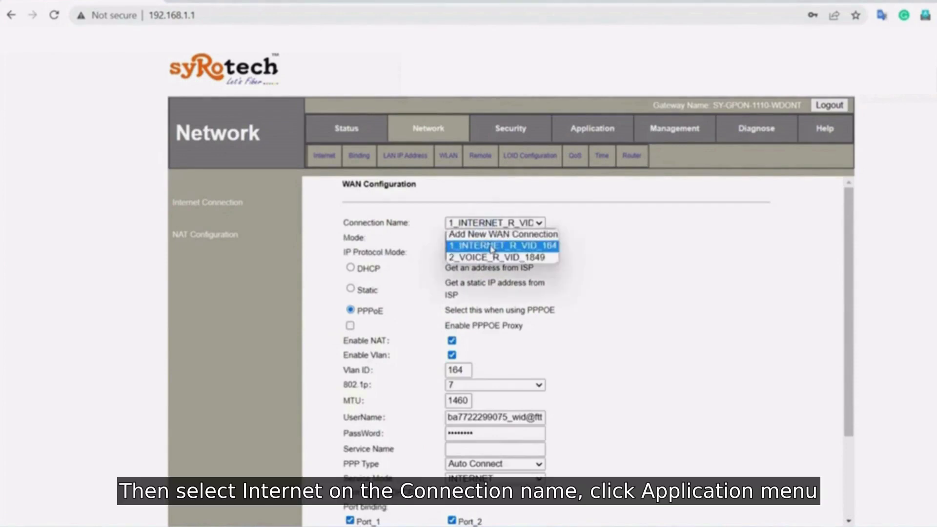
pyautogui.click(510, 242)
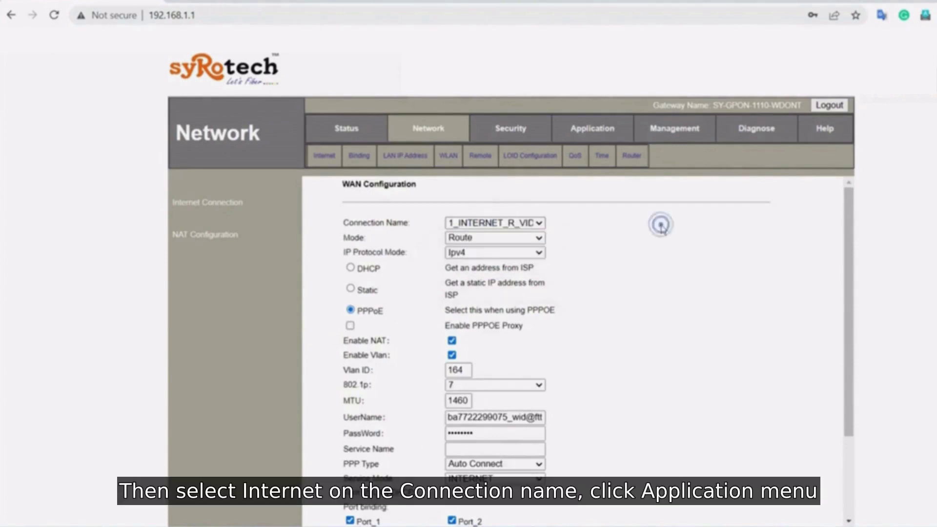
pyautogui.click(586, 130)
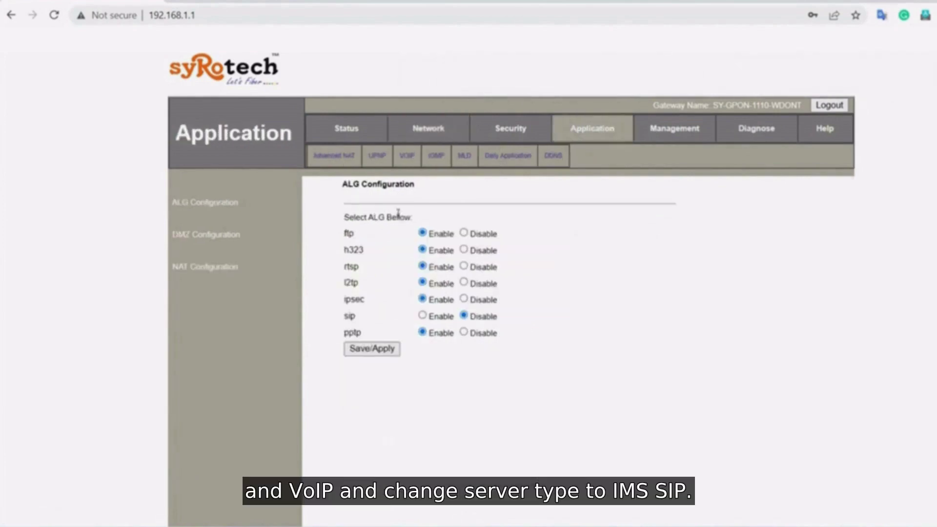
pyautogui.click(406, 156)
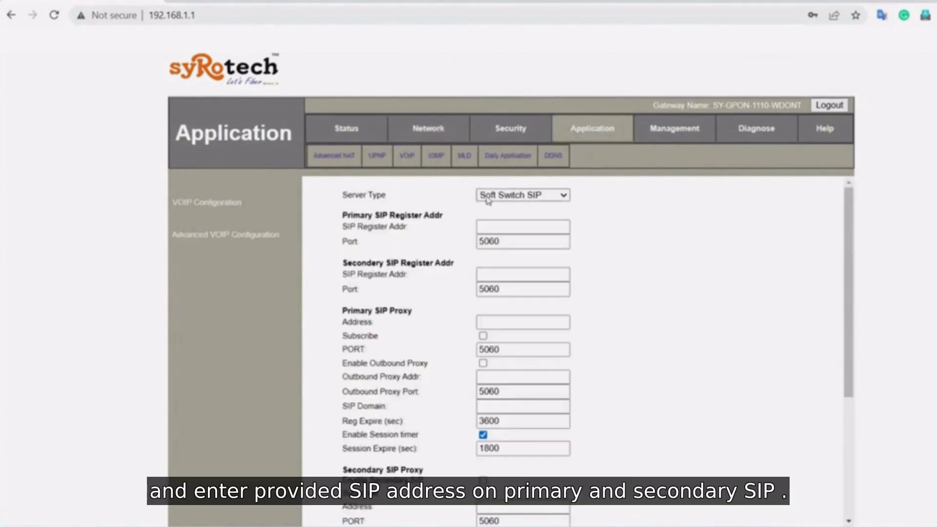
pyautogui.click(488, 196)
pyautogui.click(490, 205)
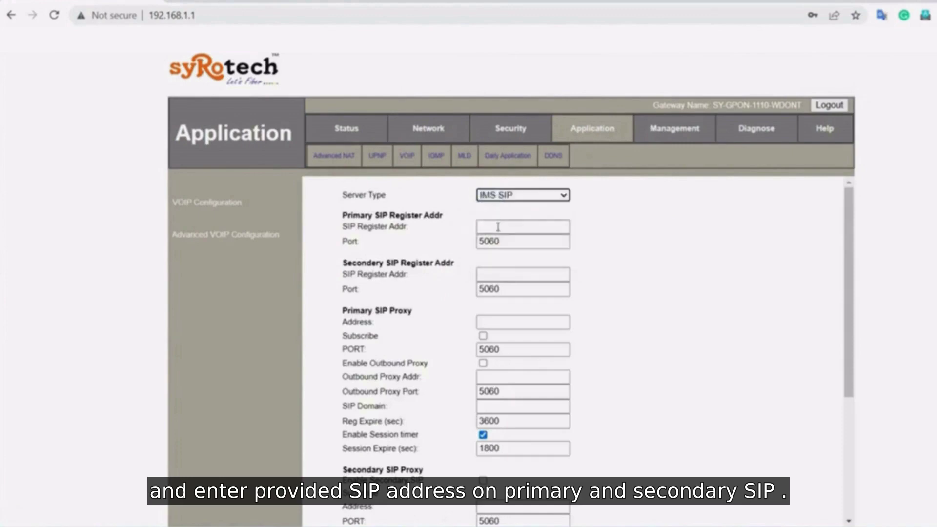
# - Fill the primary and secondary register addresses and primary proxy with cg.ftth.ims.bsnl.in
pyautogui.click(489, 227)
pyautogui.click(525, 254)
pyautogui.click(510, 274)
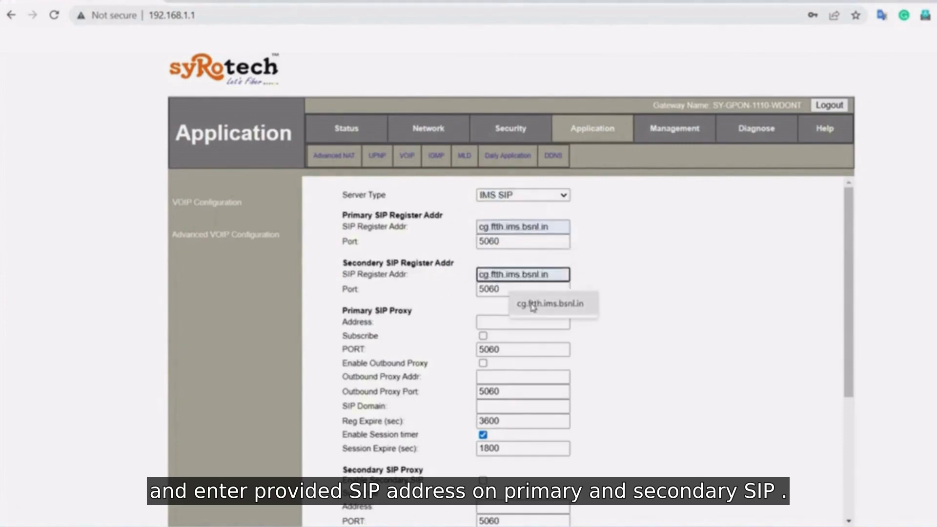
pyautogui.click(532, 305)
pyautogui.click(522, 322)
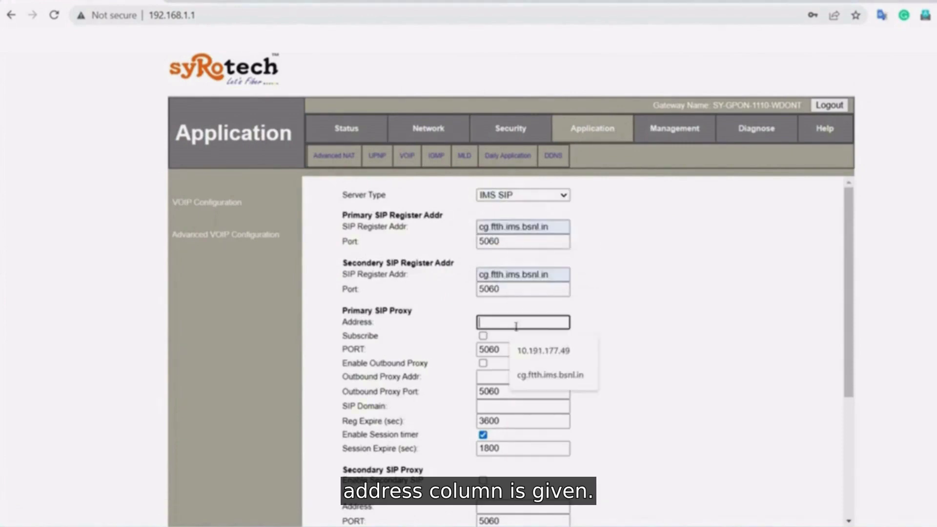
pyautogui.click(536, 374)
# - Enable subscribe and outbound proxy, setting outbound proxy and SIP domain to cg.ftth.ims.bsnl.in
pyautogui.click(483, 336)
pyautogui.click(483, 363)
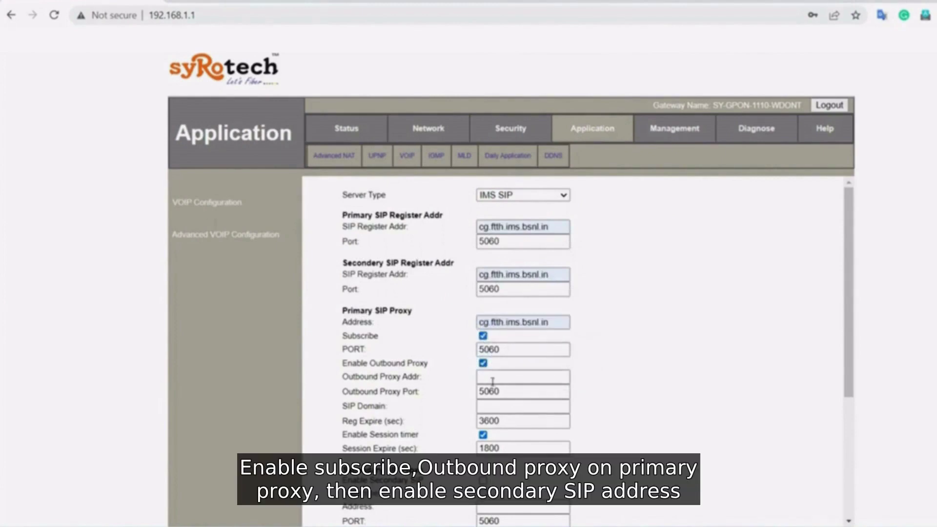
pyautogui.click(485, 376)
pyautogui.click(521, 409)
pyautogui.click(488, 406)
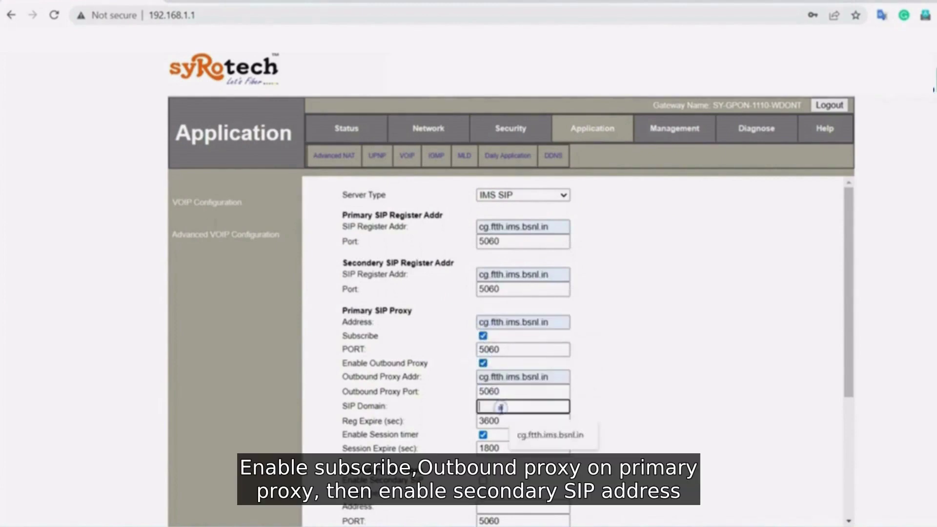
pyautogui.click(526, 435)
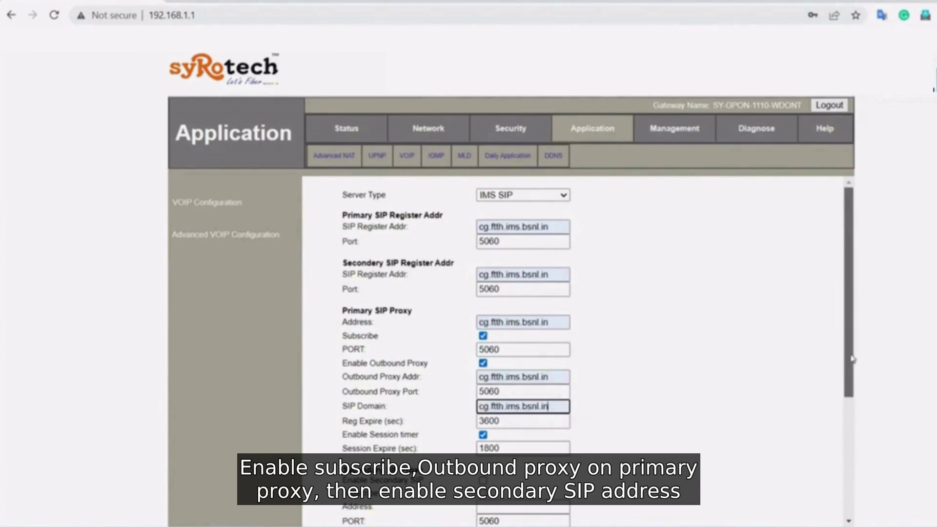
# - Enable the secondary proxy with address, outbound proxy and domain cg.ftth.ims.bsnl.in
pyautogui.moveTo(848, 359); pyautogui.dragTo(842, 438)
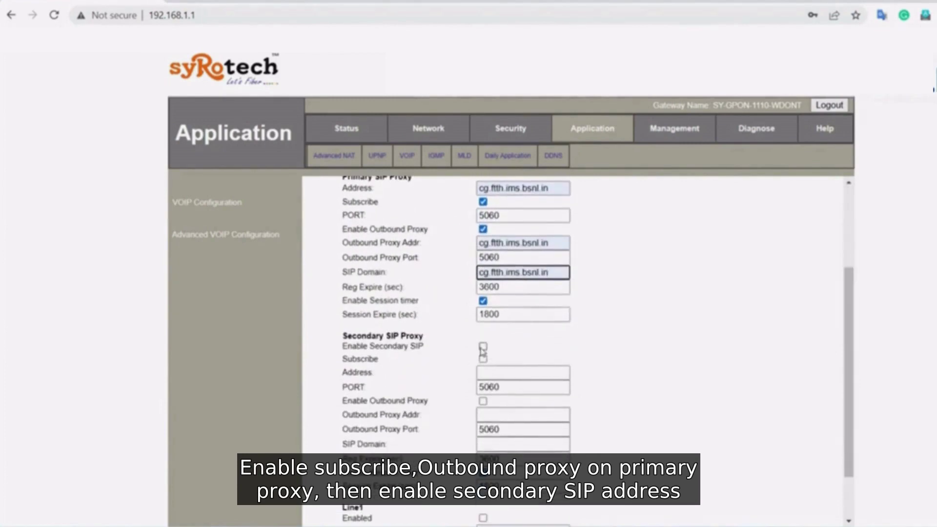
pyautogui.click(483, 346)
pyautogui.click(494, 370)
pyautogui.click(533, 404)
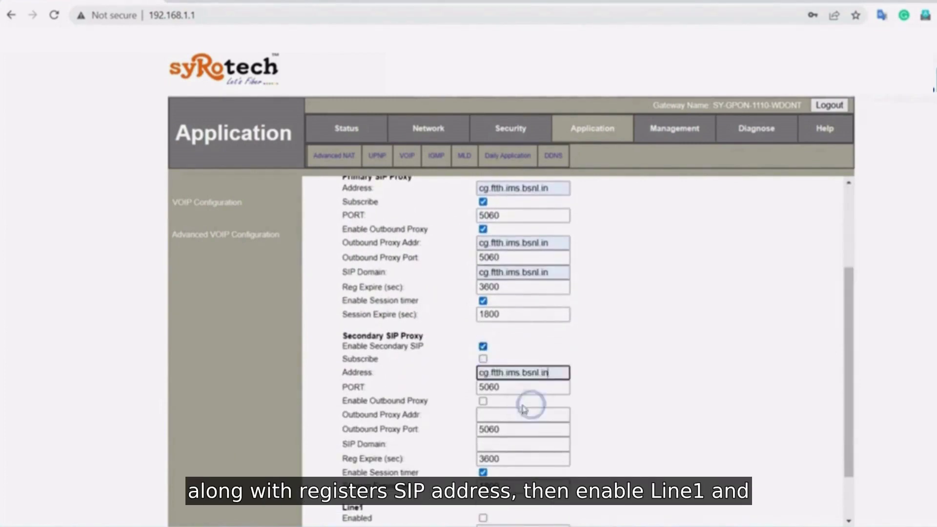
pyautogui.click(497, 416)
pyautogui.click(524, 442)
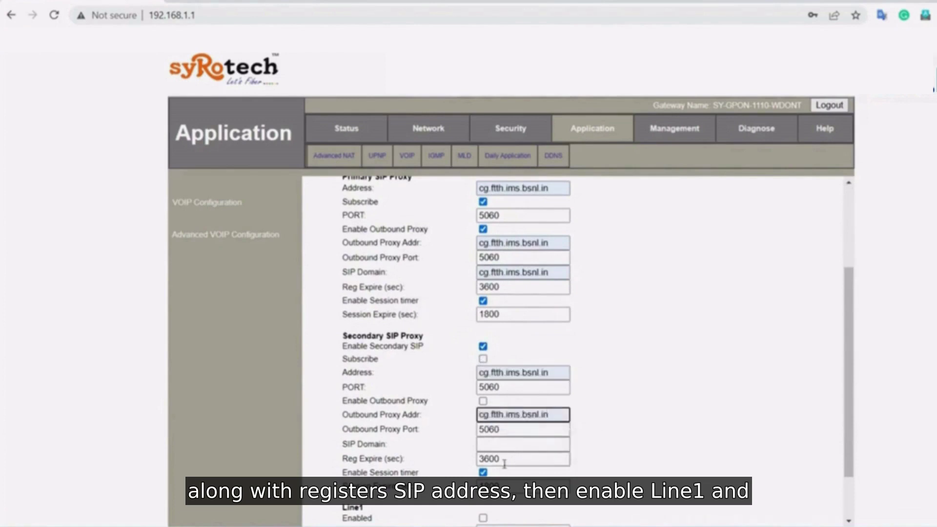
pyautogui.click(513, 446)
pyautogui.click(537, 471)
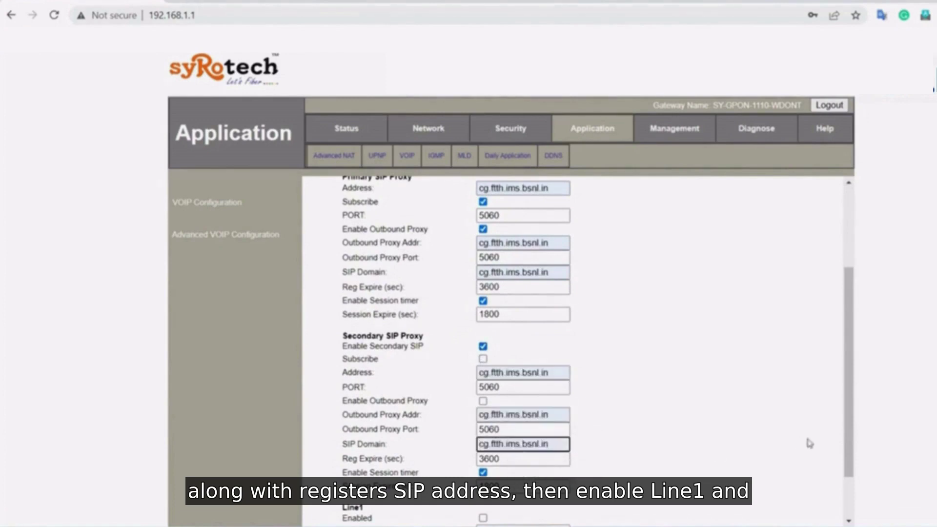
# - Tick Line1 Enabled, enter the phone account number, paste it as the account name, and save
pyautogui.scroll(-2, 848, 447)
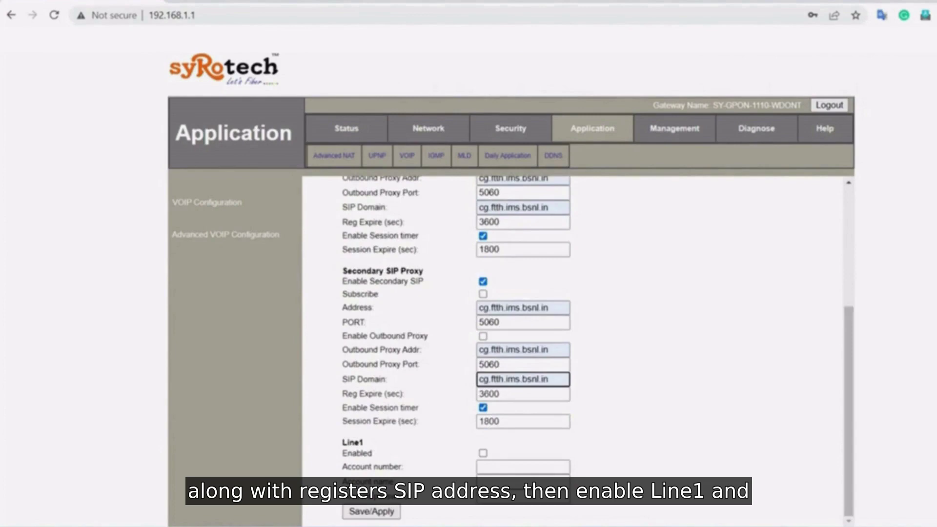
pyautogui.click(482, 454)
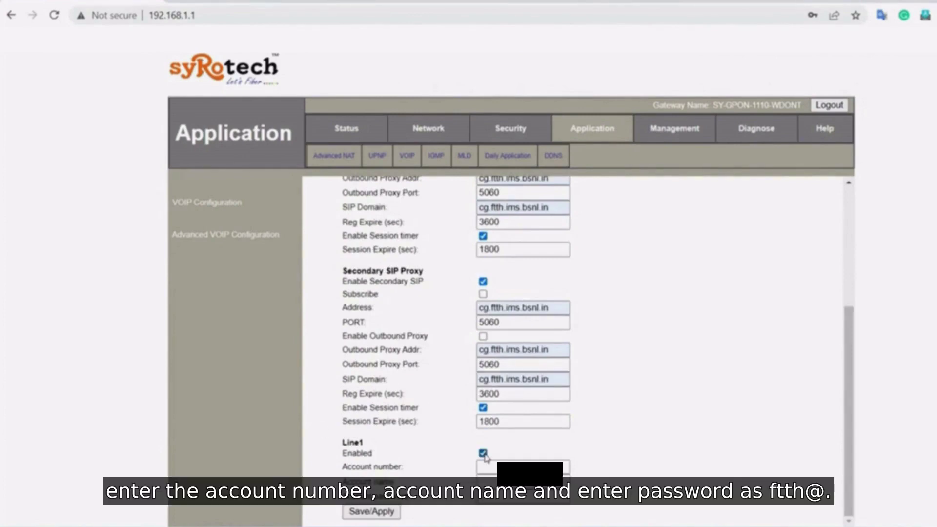
pyautogui.click(488, 467)
pyautogui.write('+917')
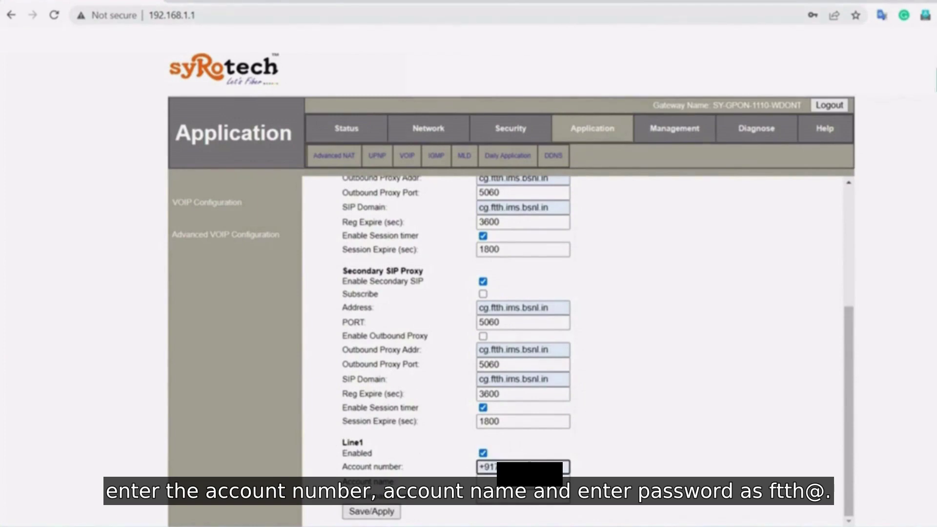
pyautogui.hotkey('ctrl', 'a')
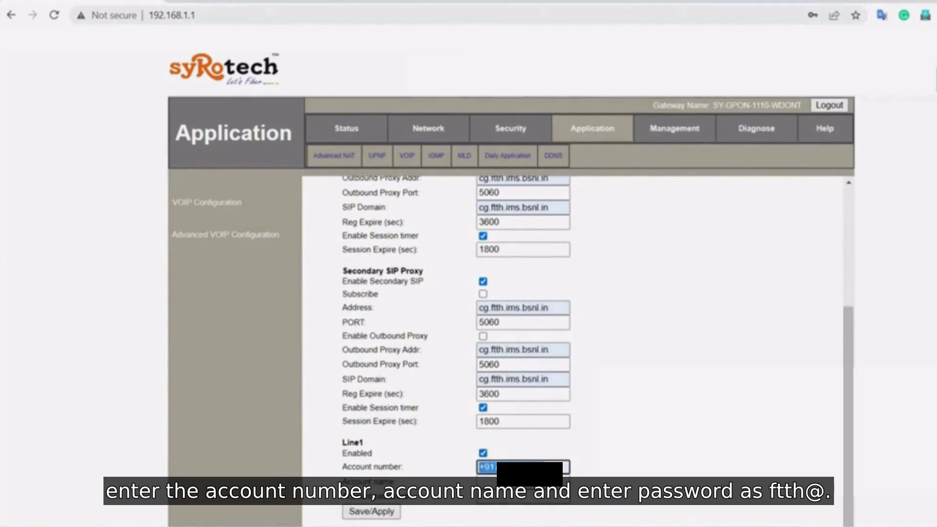
pyautogui.press('Tab')
pyautogui.hotkey('ctrl', 'v')
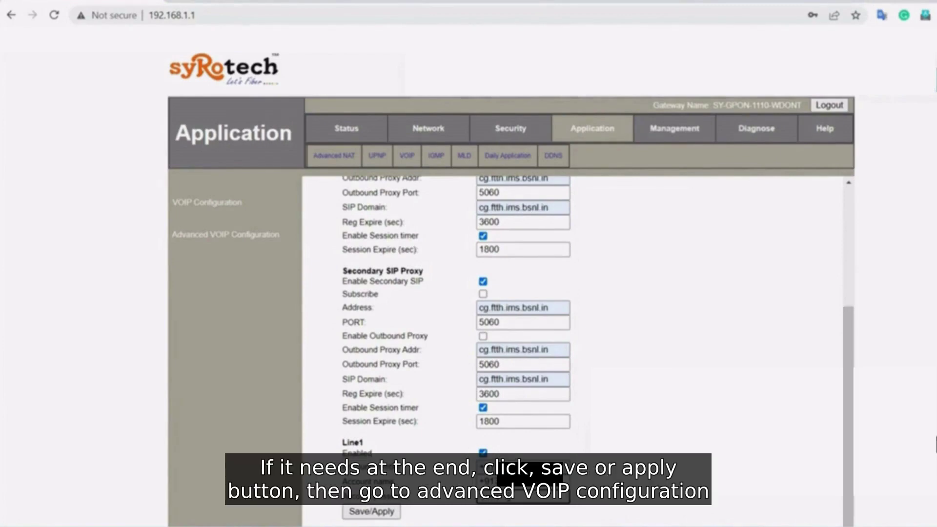
pyautogui.click(383, 513)
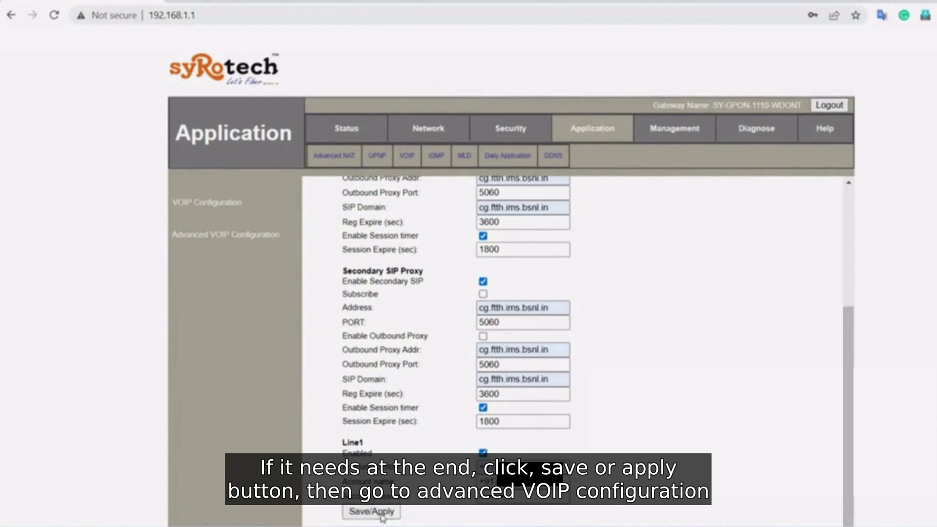
# - In Advanced VOIP Configuration, leave twice dial mode Inband, choose Caller ID Mode DTMF, and save
pyautogui.click(233, 237)
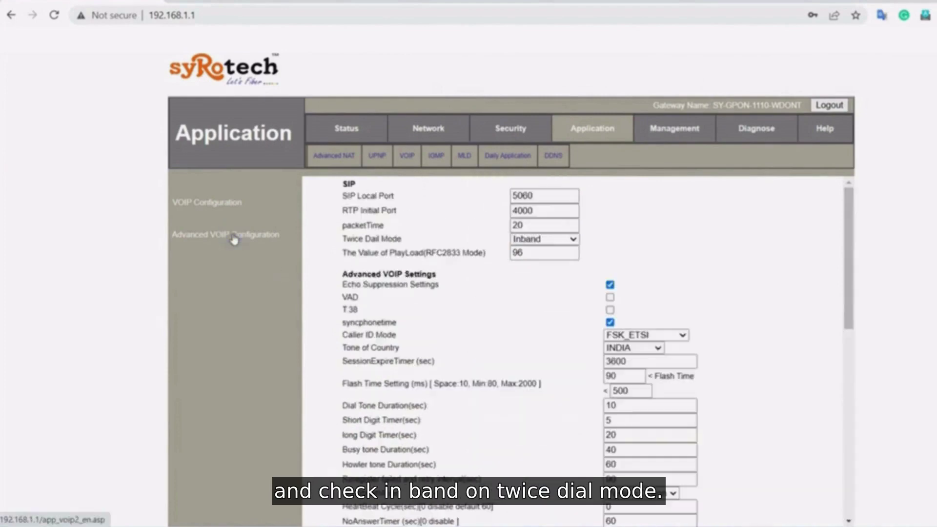
pyautogui.click(537, 240)
pyautogui.click(537, 240)
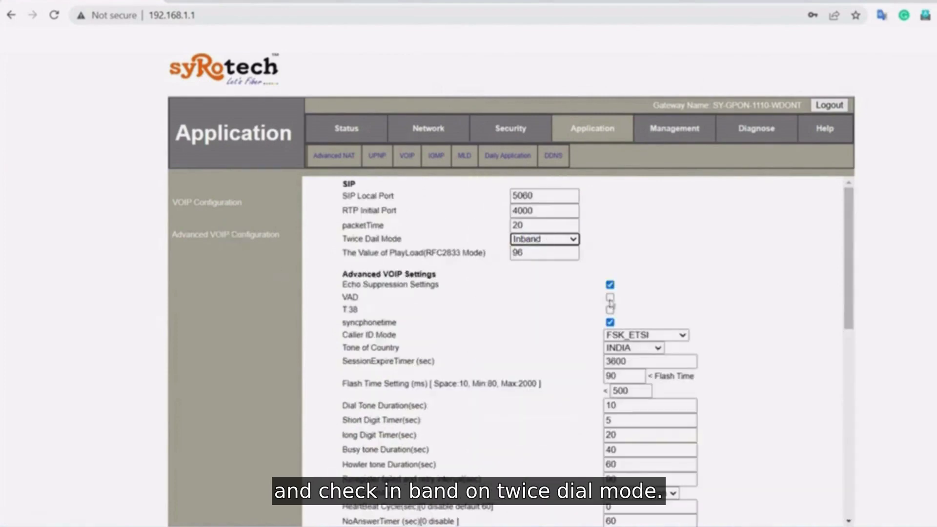
pyautogui.click(641, 334)
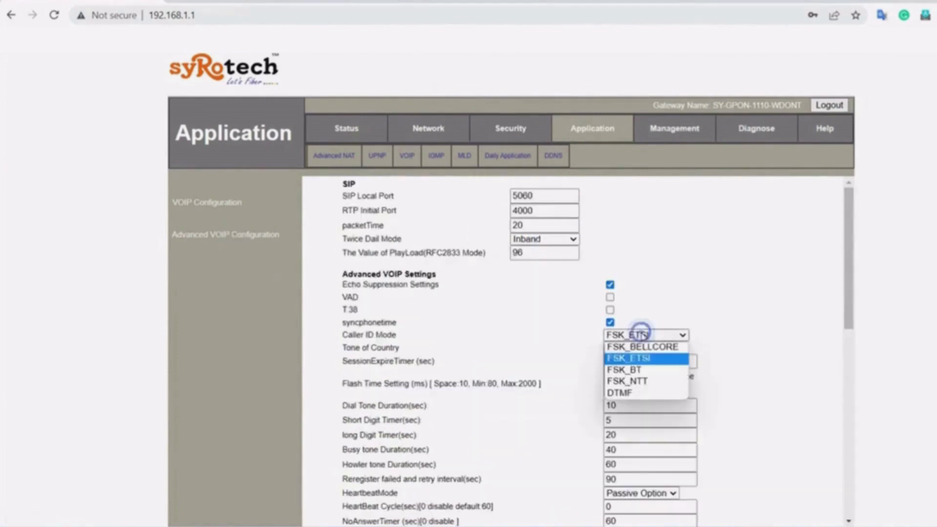
pyautogui.click(642, 393)
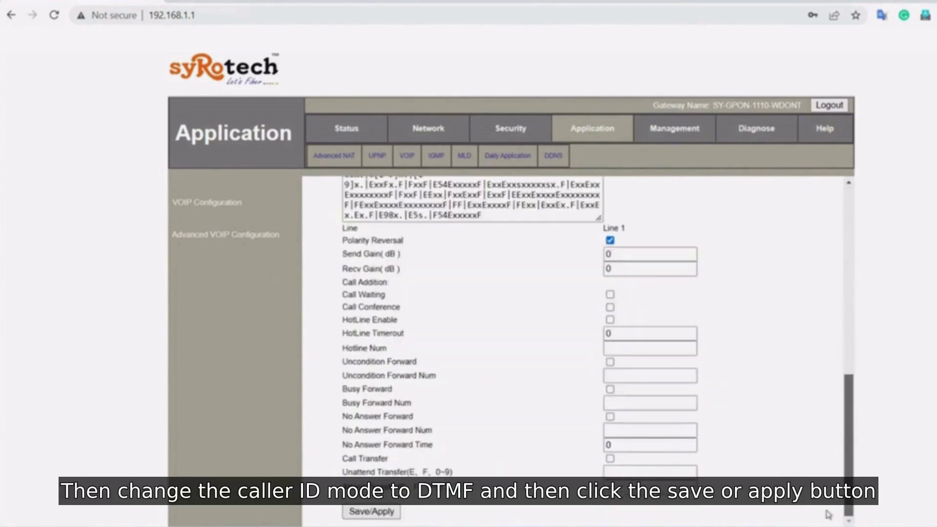
pyautogui.click(371, 511)
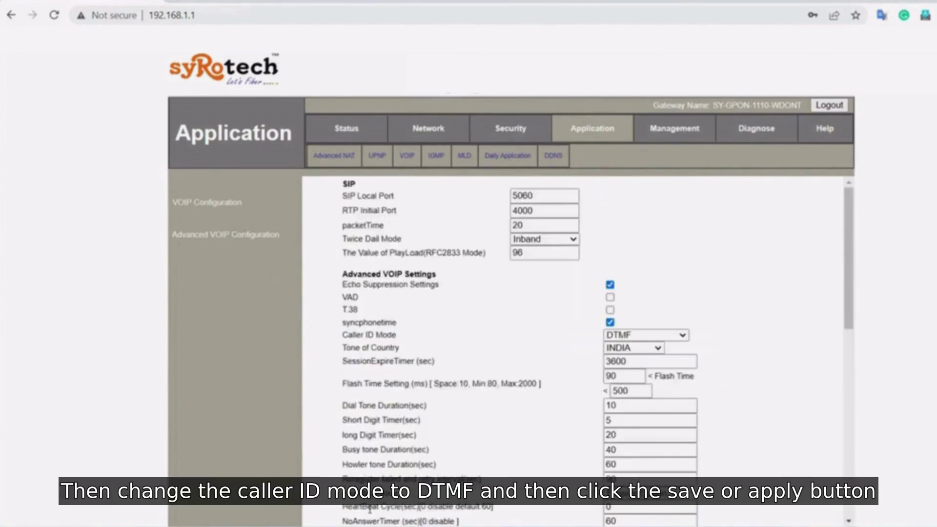
# - Check WAN status, then refresh VOIP Information until the service state reads Registered
pyautogui.click(353, 133)
pyautogui.click(404, 161)
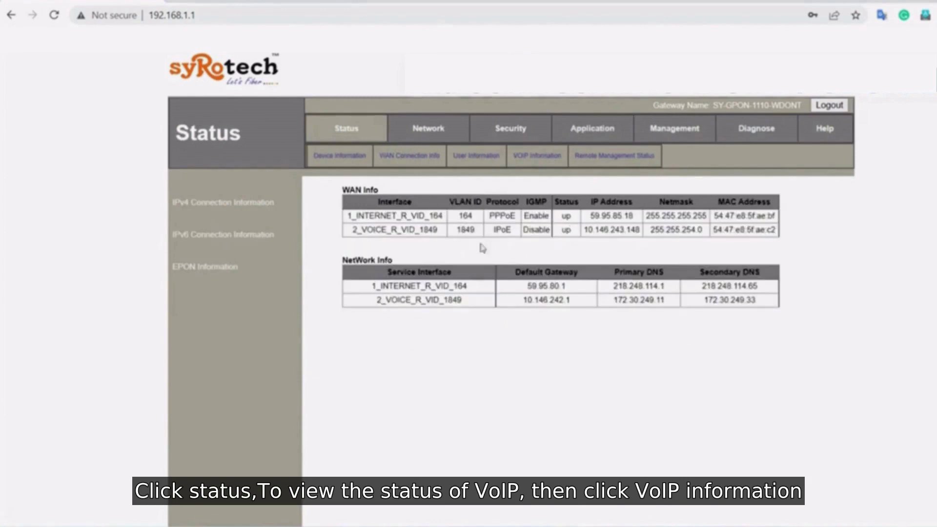
pyautogui.click(524, 158)
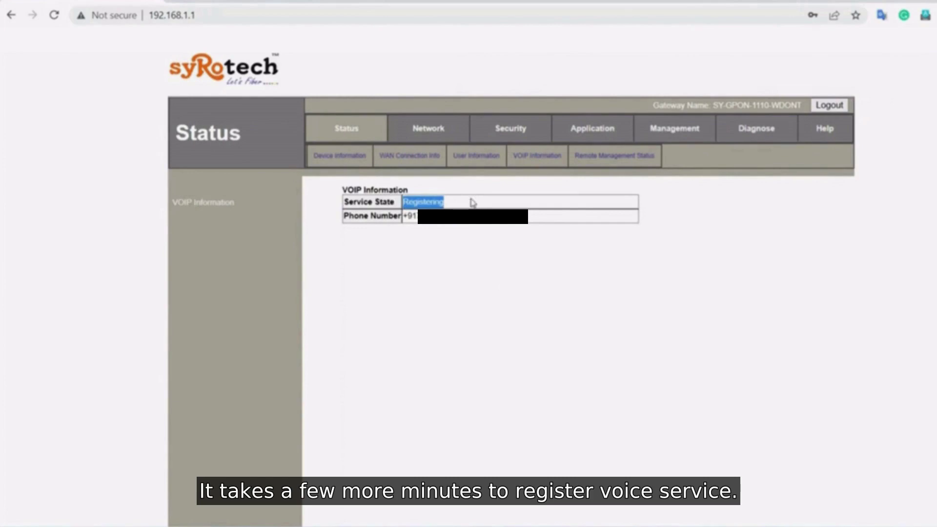
pyautogui.click(524, 160)
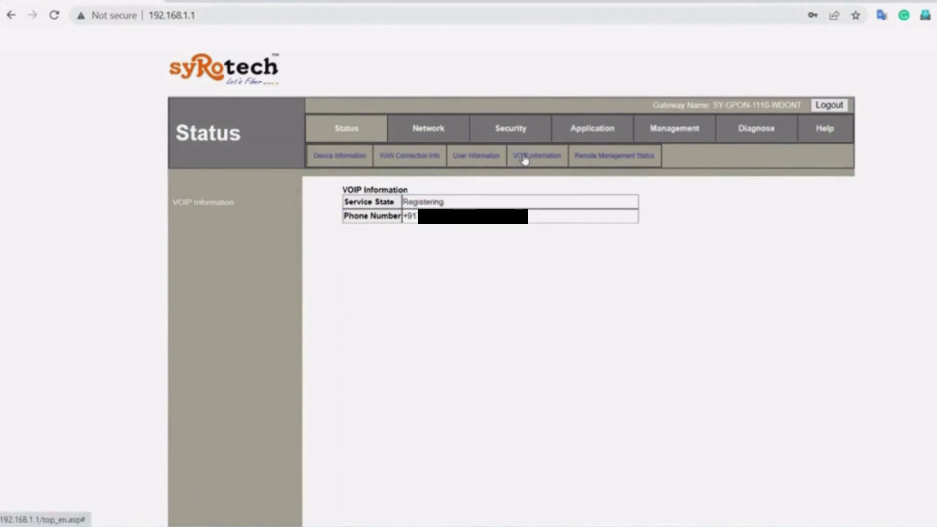
pyautogui.click(532, 161)
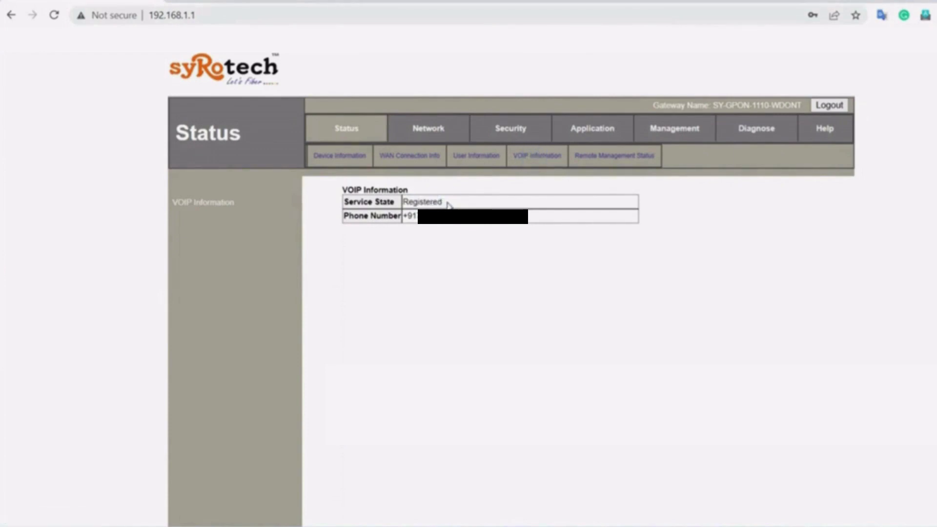
pyautogui.doubleClick(446, 200)
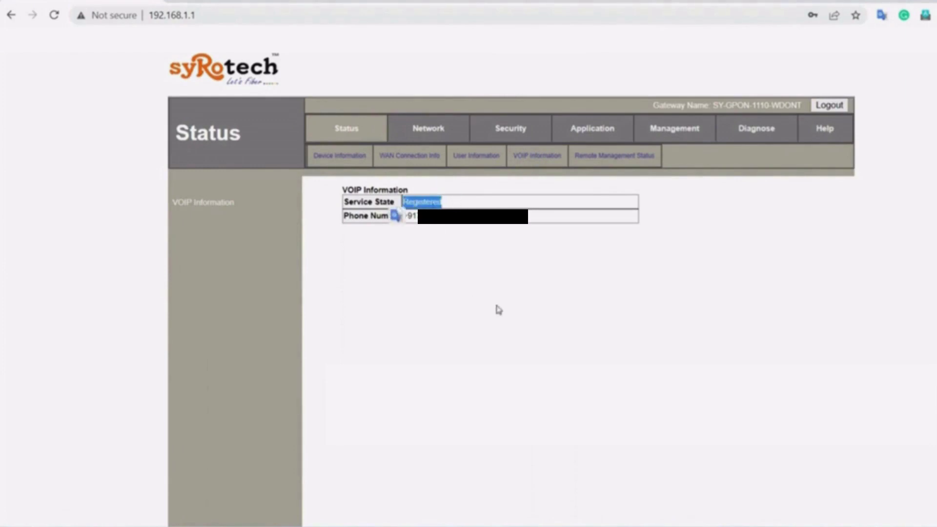
# - Recheck the device information, WAN connection info and VoIP status pages
pyautogui.click(341, 155)
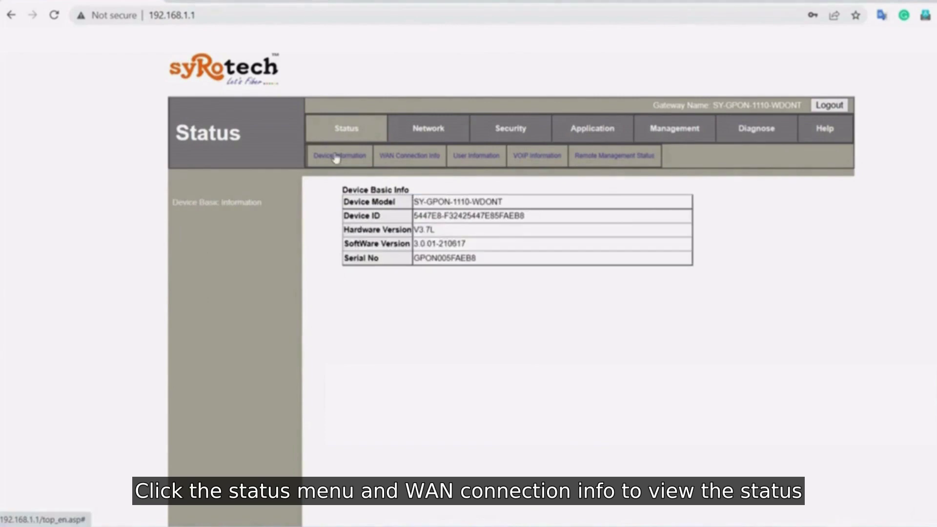
pyautogui.click(395, 156)
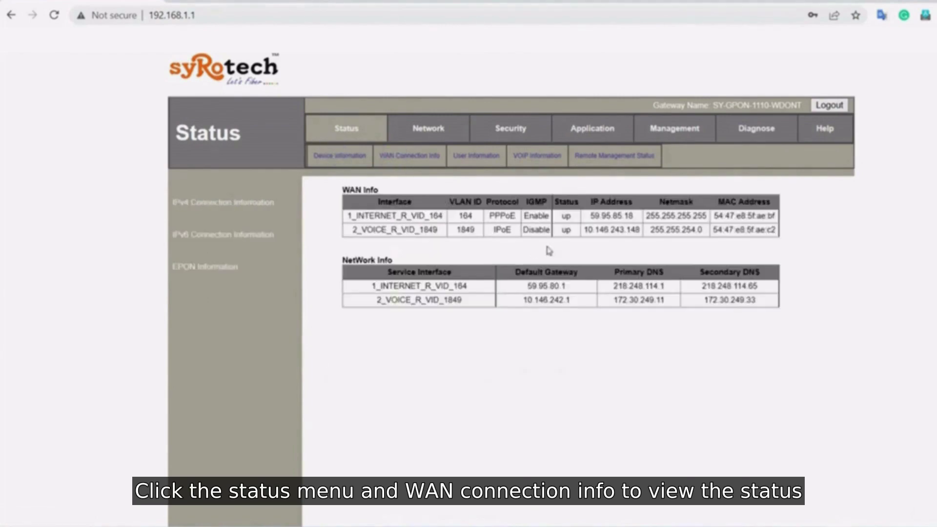
pyautogui.click(526, 156)
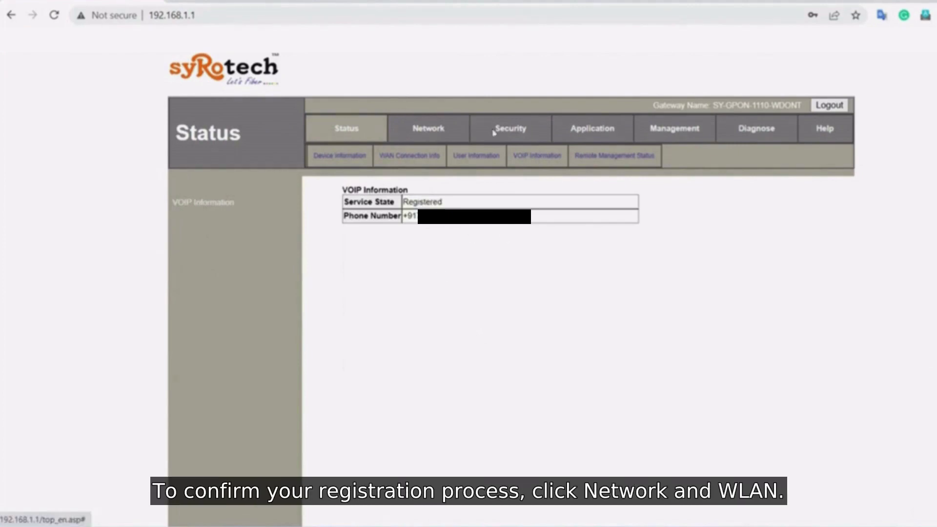
# - Replace the WLAN SSID FTTH-AEB with BSNL FIBER
pyautogui.click(438, 135)
pyautogui.click(450, 159)
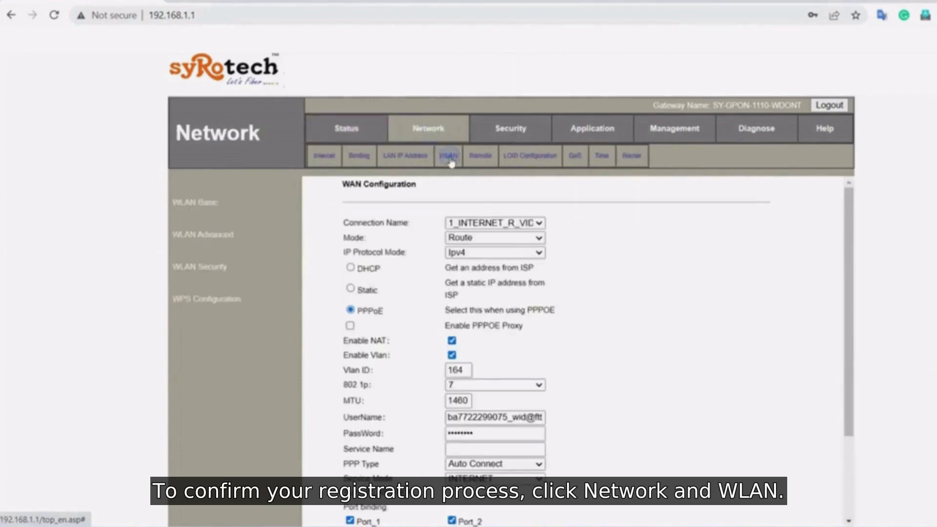
pyautogui.click(490, 313)
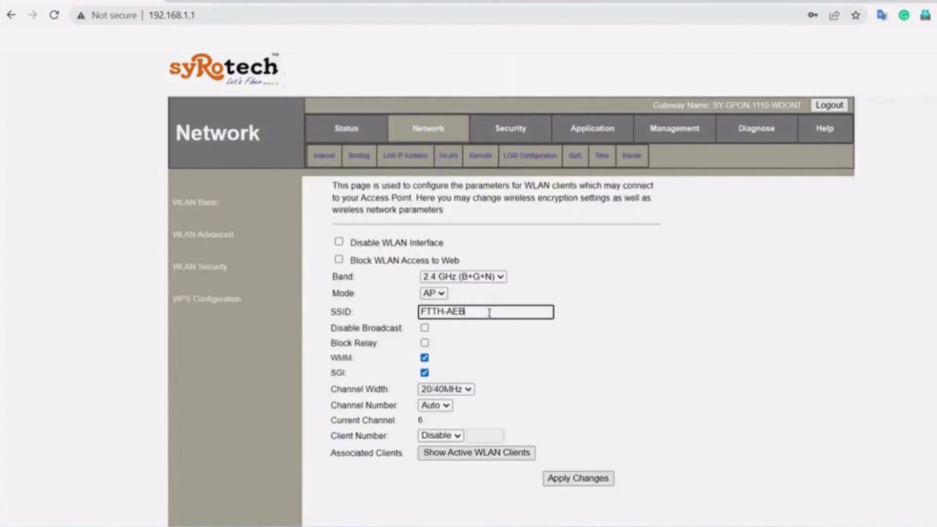
pyautogui.press('BackSpace')
pyautogui.press('BackSpace')
pyautogui.press('BackSpace')
pyautogui.press('BackSpace')
pyautogui.press('BackSpace')
pyautogui.press('BackSpace')
pyautogui.press('BackSpace')
pyautogui.press('BackSpace')
pyautogui.write('BSNL FIBER')
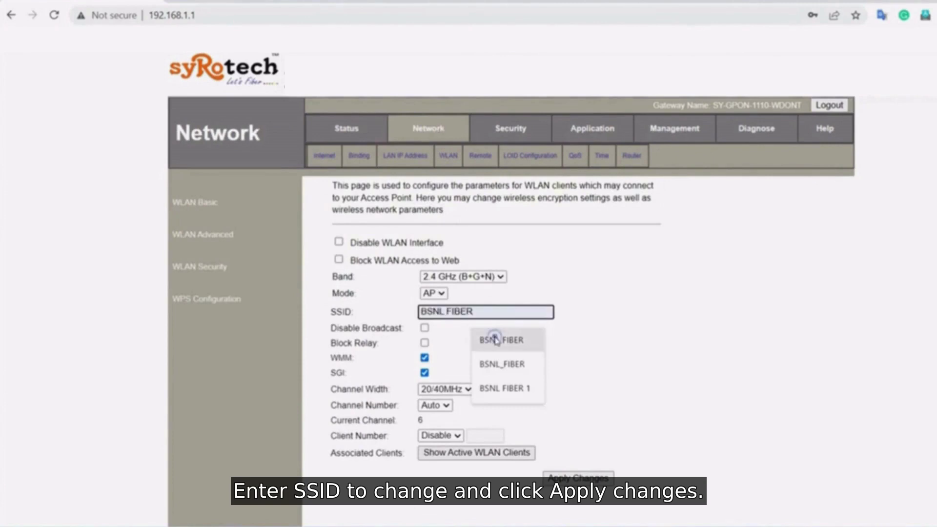
pyautogui.click(495, 336)
# - Save the BSNL FIBER name and apply the WPA2 Mixed WLAN security settings
pyautogui.click(551, 480)
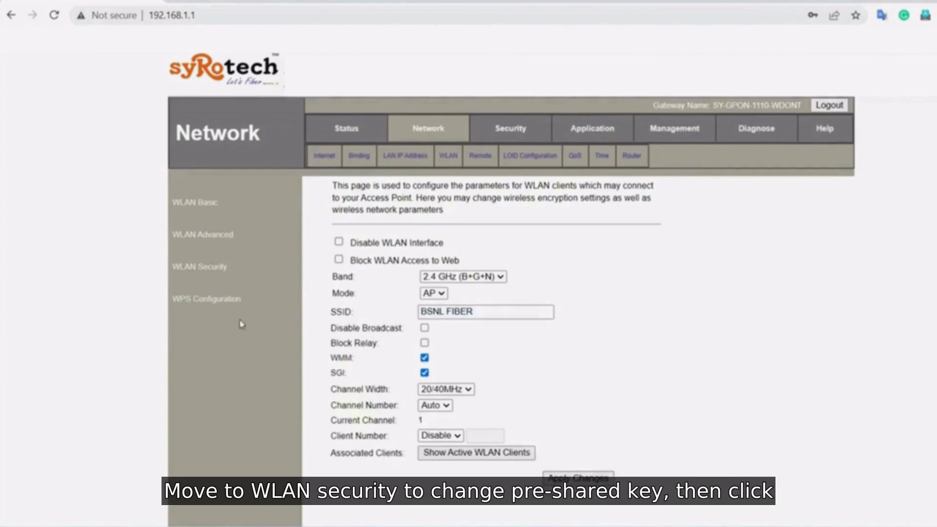
pyautogui.click(196, 273)
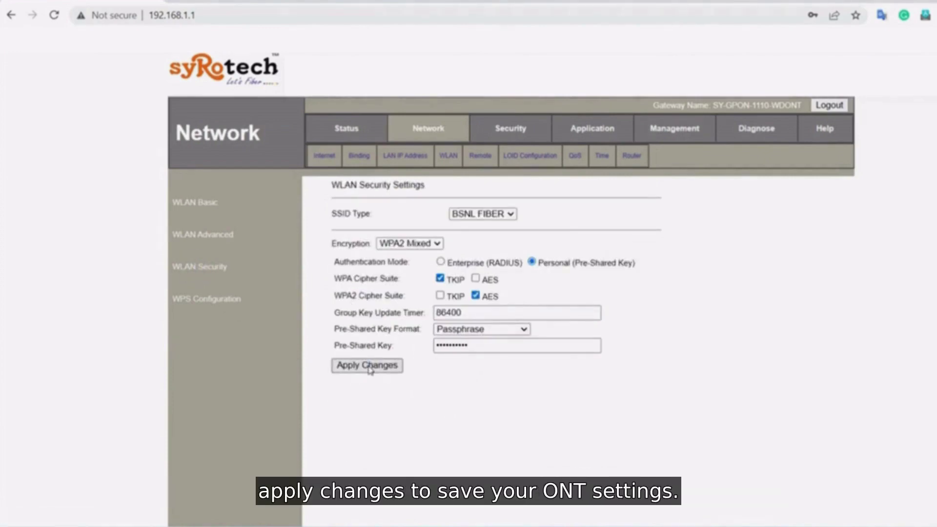
pyautogui.click(369, 365)
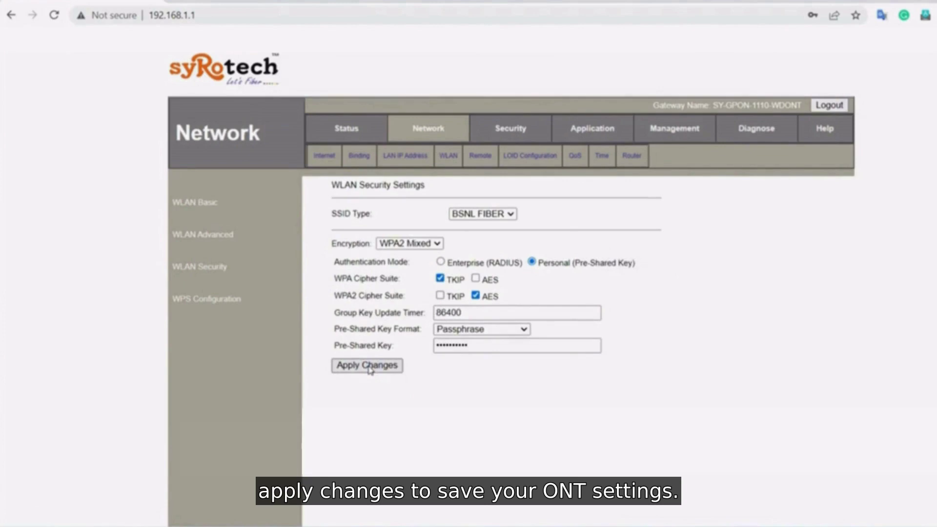